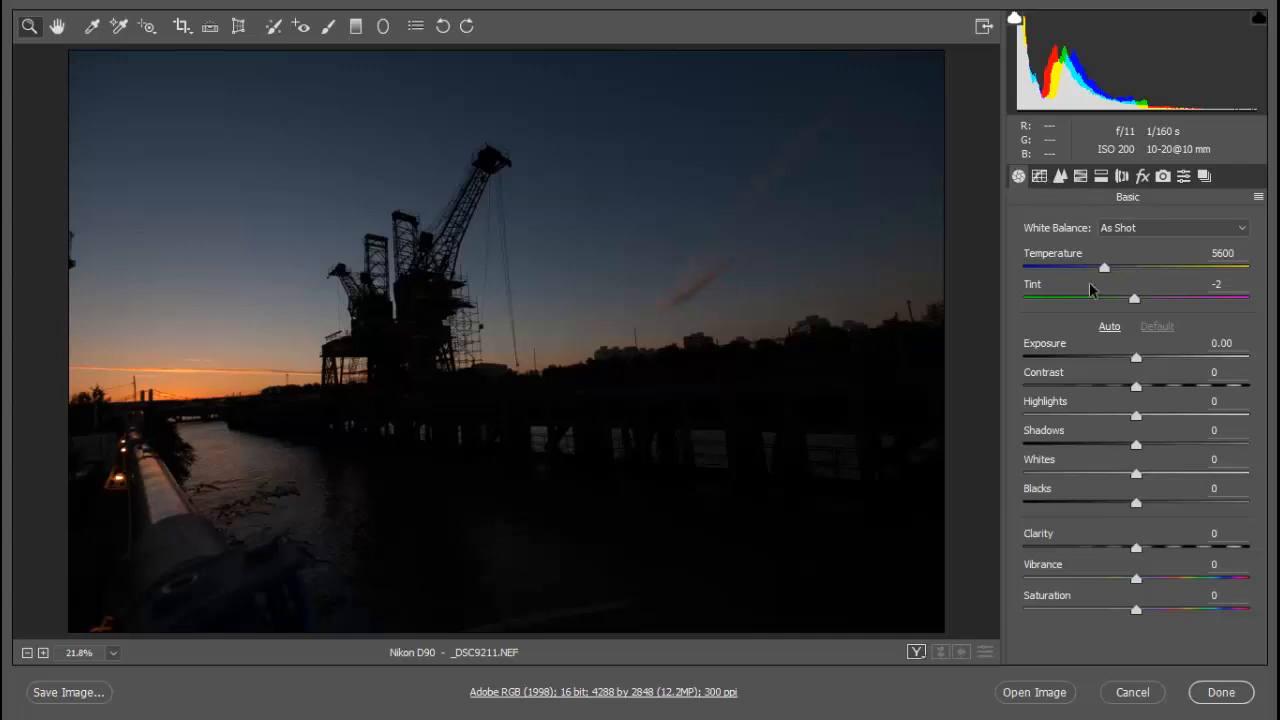
{"action": "left_click", "coordinate": [1041, 177]}
{"action": "left_click", "coordinate": [1061, 177]}
{"action": "left_click", "coordinate": [1080, 177]}
{"action": "left_click", "coordinate": [1101, 177]}
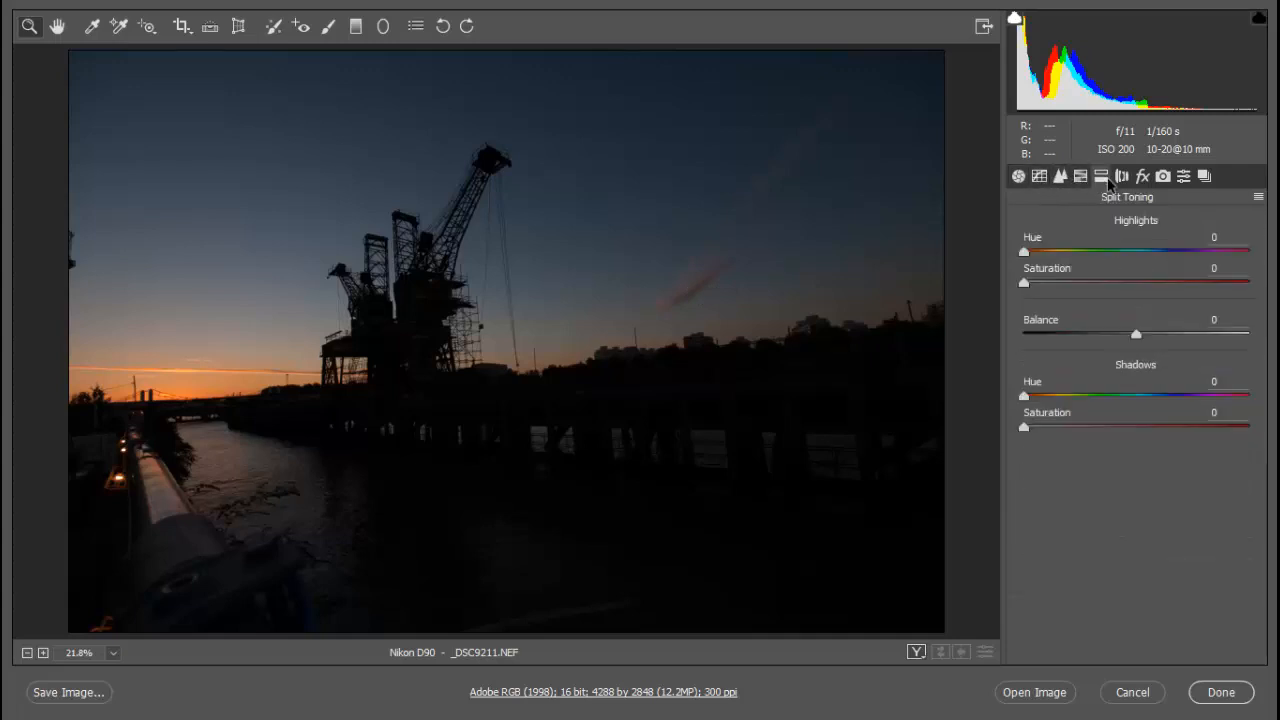
{"action": "left_click", "coordinate": [1122, 177]}
{"action": "left_click", "coordinate": [1018, 177]}
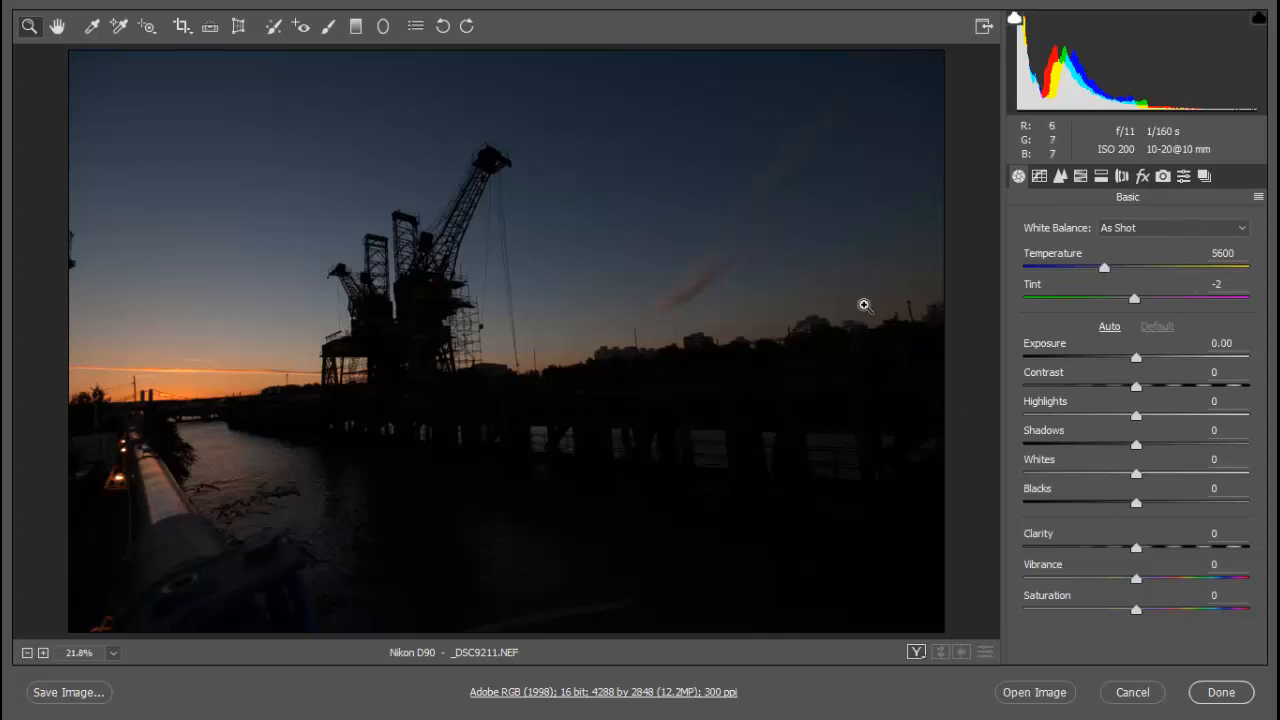
Step: Try the Cloudy white balance preset on the photo, and settle on Shade
{"action": "left_click", "coordinate": [1165, 230]}
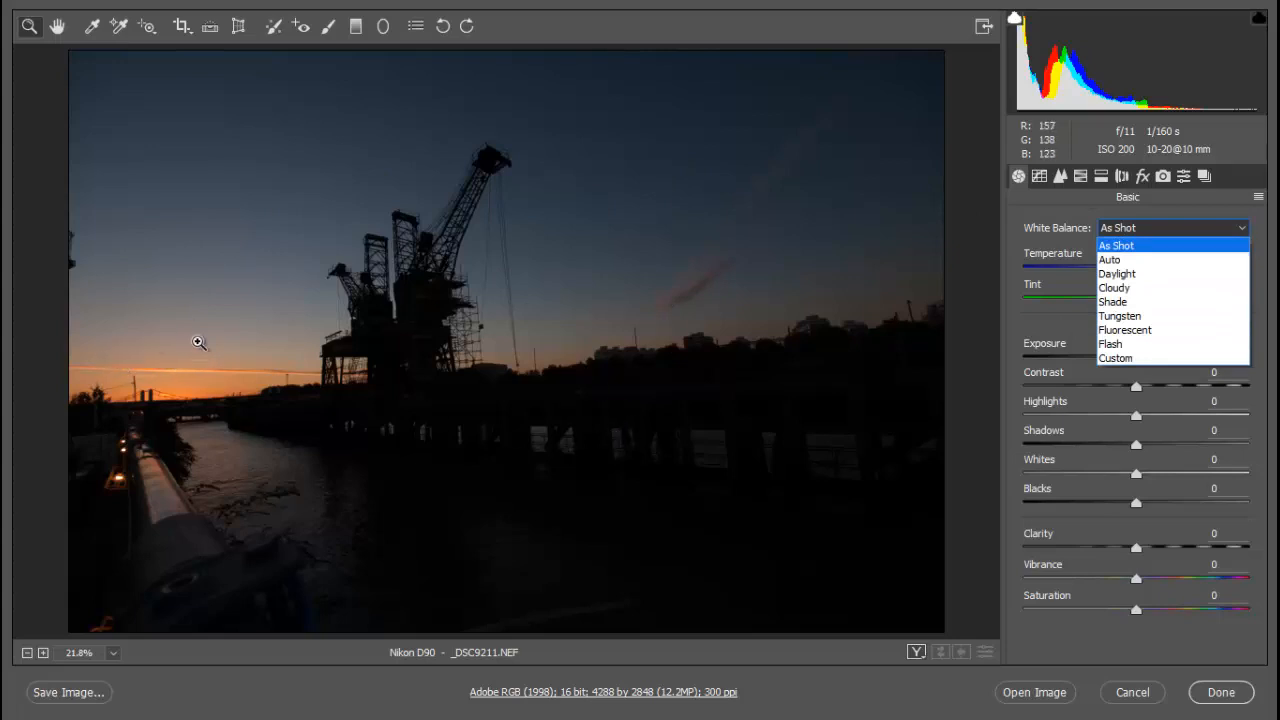
{"action": "left_click", "coordinate": [1136, 290]}
{"action": "left_click", "coordinate": [1172, 228]}
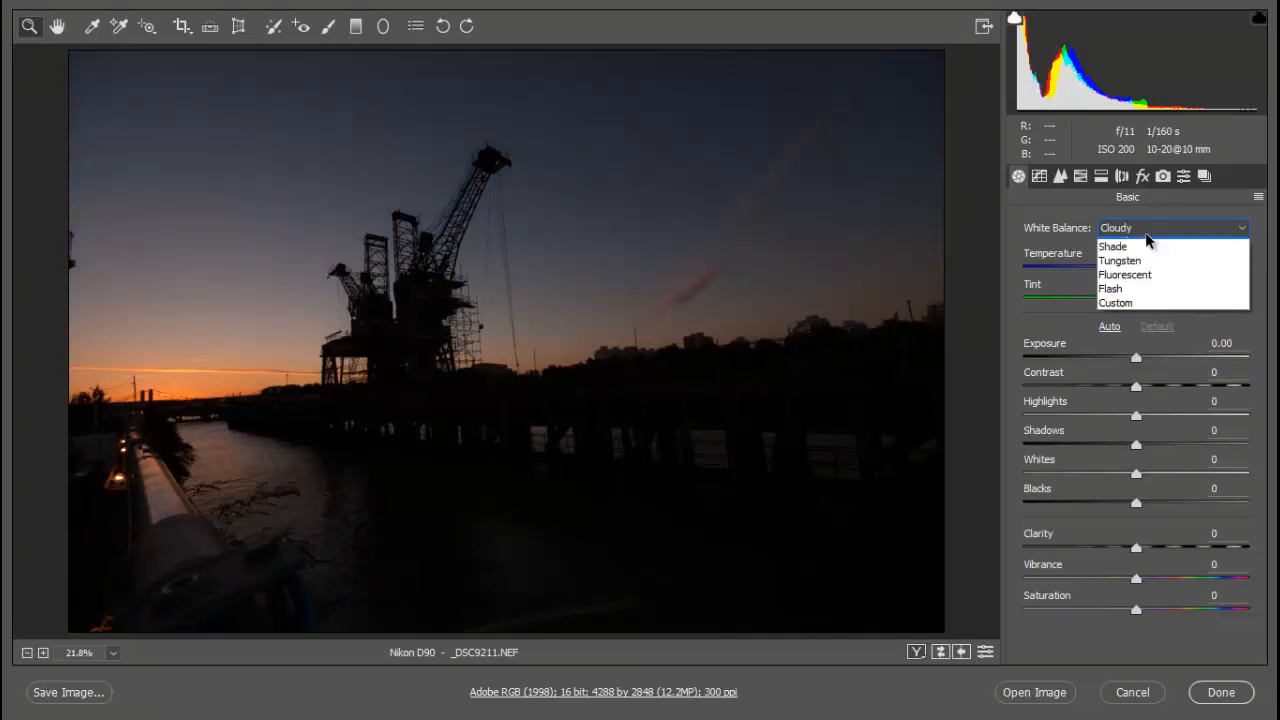
{"action": "left_click", "coordinate": [1138, 297]}
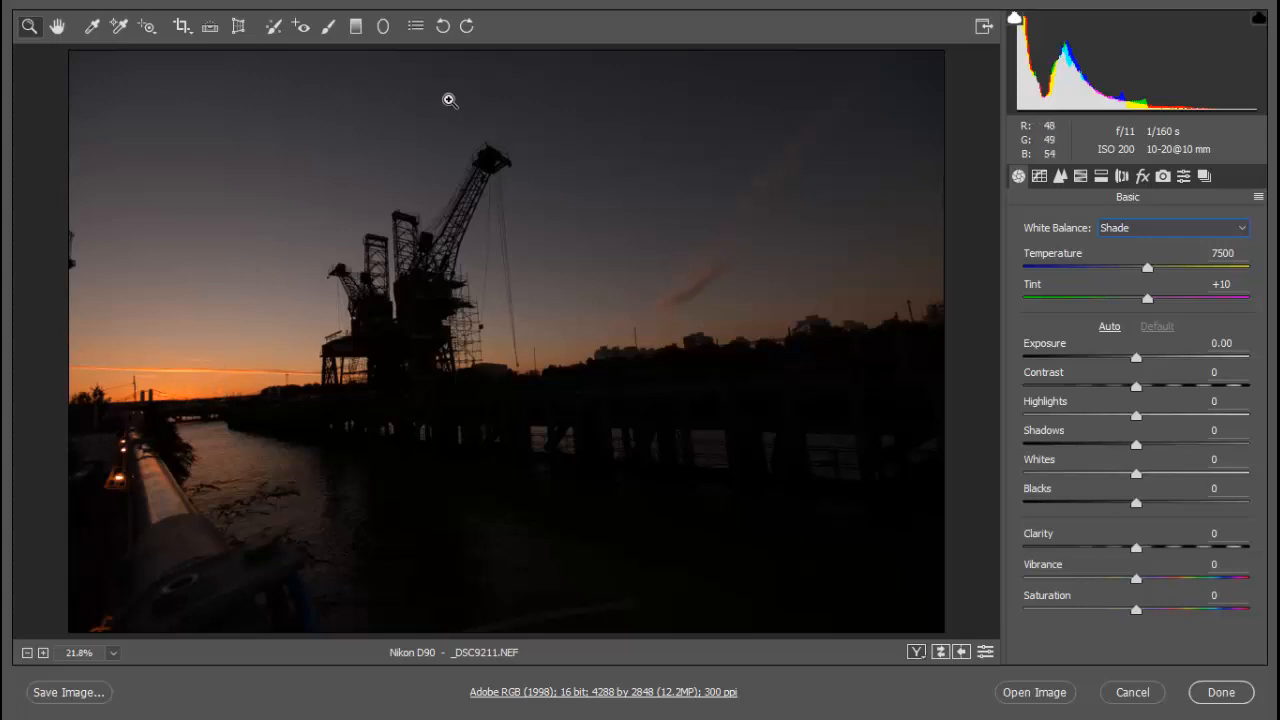
Step: Apply a graduated filter with only Exposure at -0.50, running vertically from the photo's upper edge to just below the horizon
{"action": "left_click", "coordinate": [356, 28]}
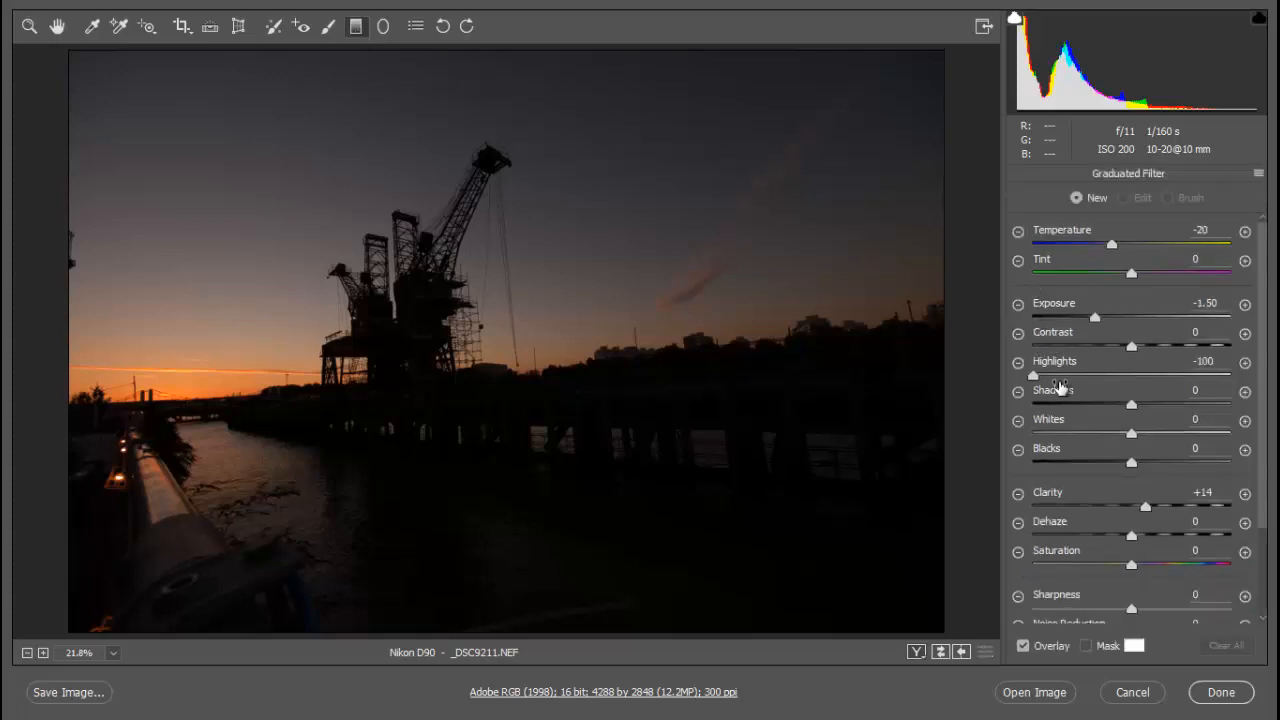
{"action": "left_click", "coordinate": [1018, 307]}
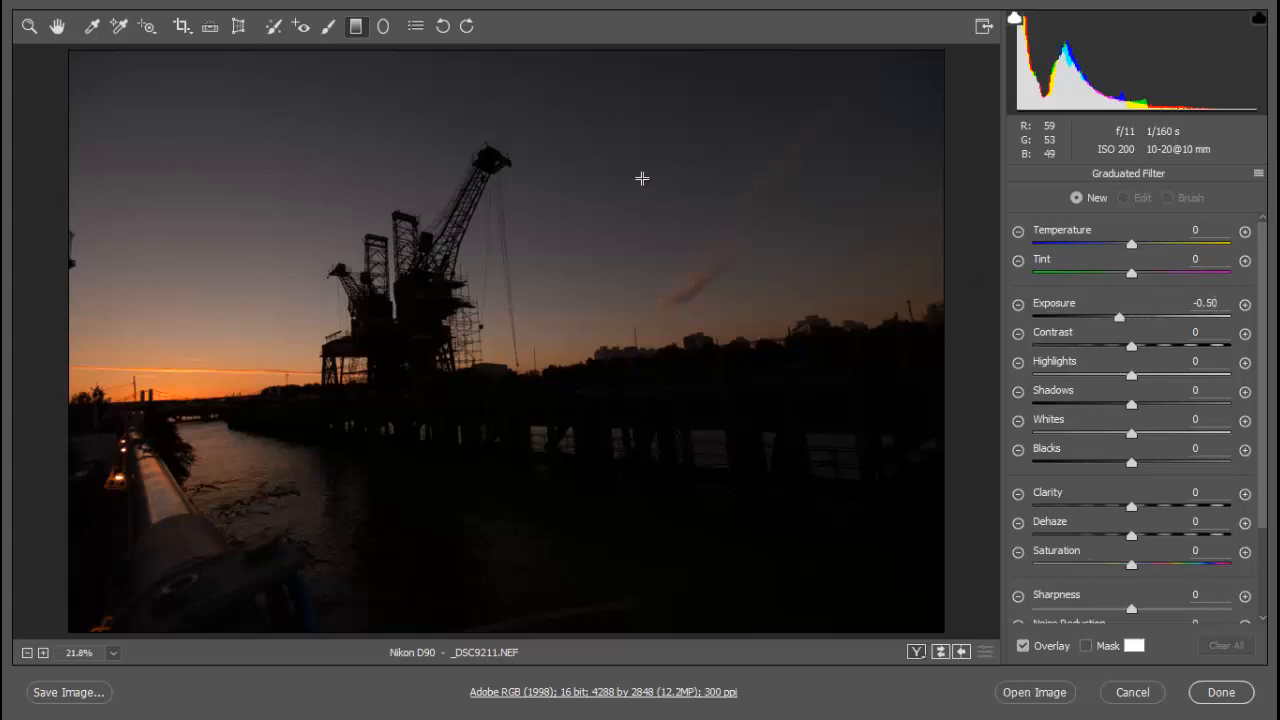
{"action": "left_click_drag", "start_coordinate": [511, 49], "coordinate": [513, 438]}
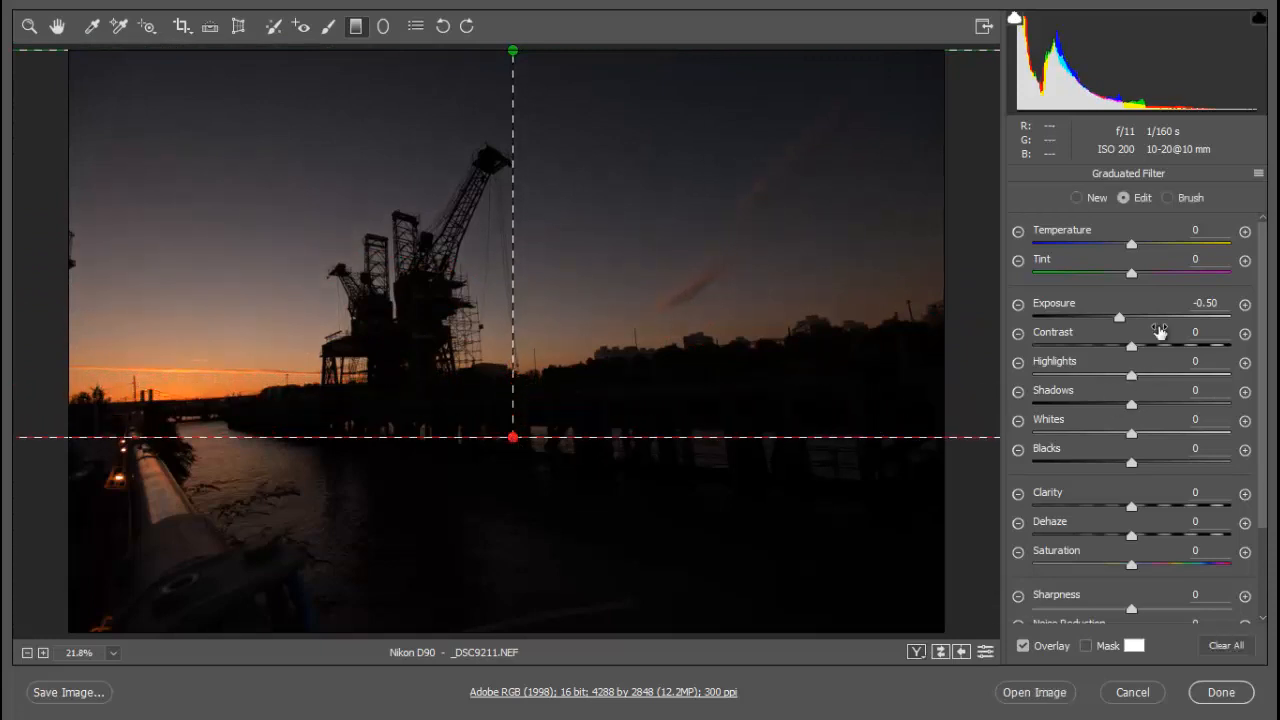
Step: Set the sky filter's Temperature to -31, Exposure to +0.20, Highlights to -52 and Shadows to +100
{"action": "left_click_drag", "start_coordinate": [1133, 245], "coordinate": [1100, 247]}
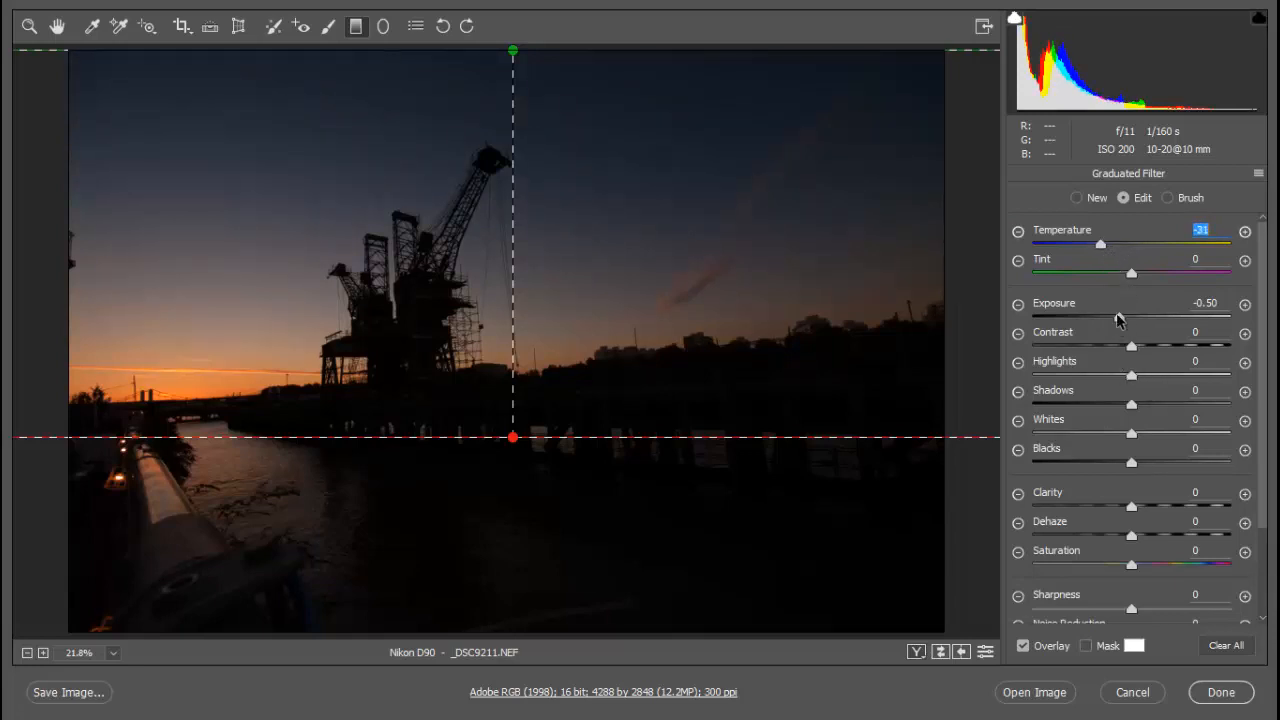
{"action": "left_click_drag", "start_coordinate": [1120, 318], "coordinate": [1136, 319]}
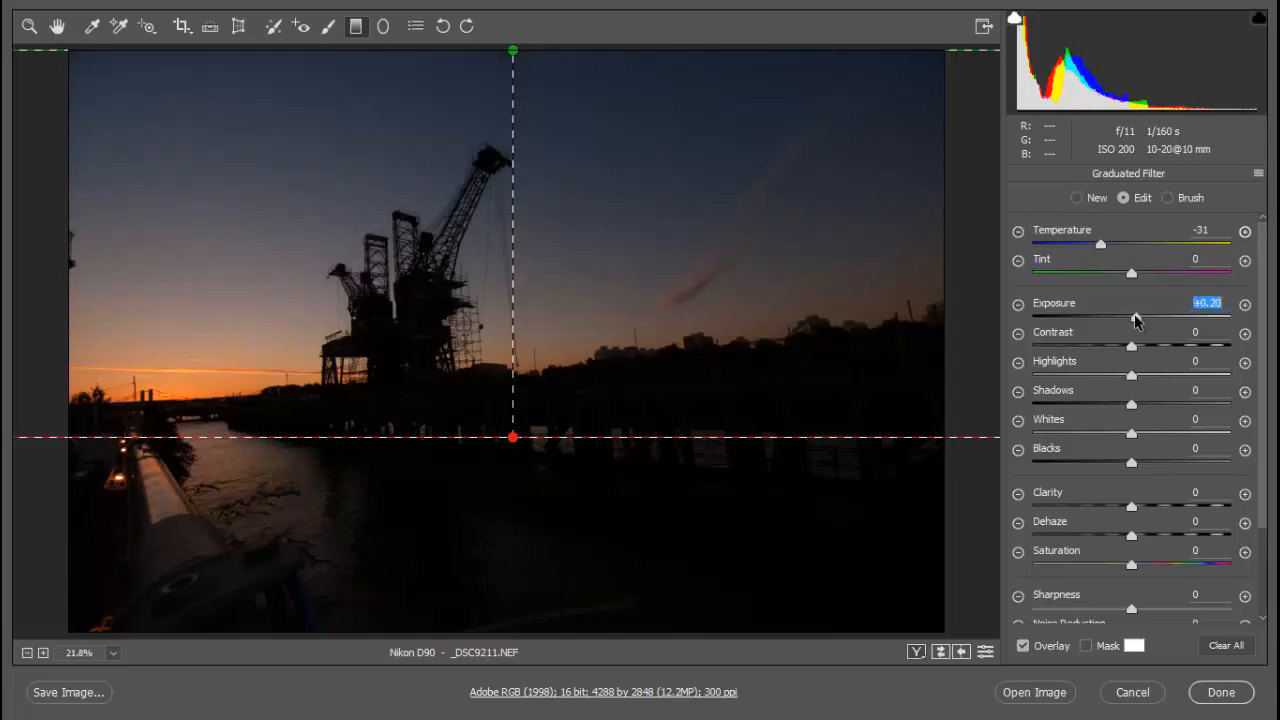
{"action": "left_click_drag", "start_coordinate": [1128, 378], "coordinate": [1089, 377]}
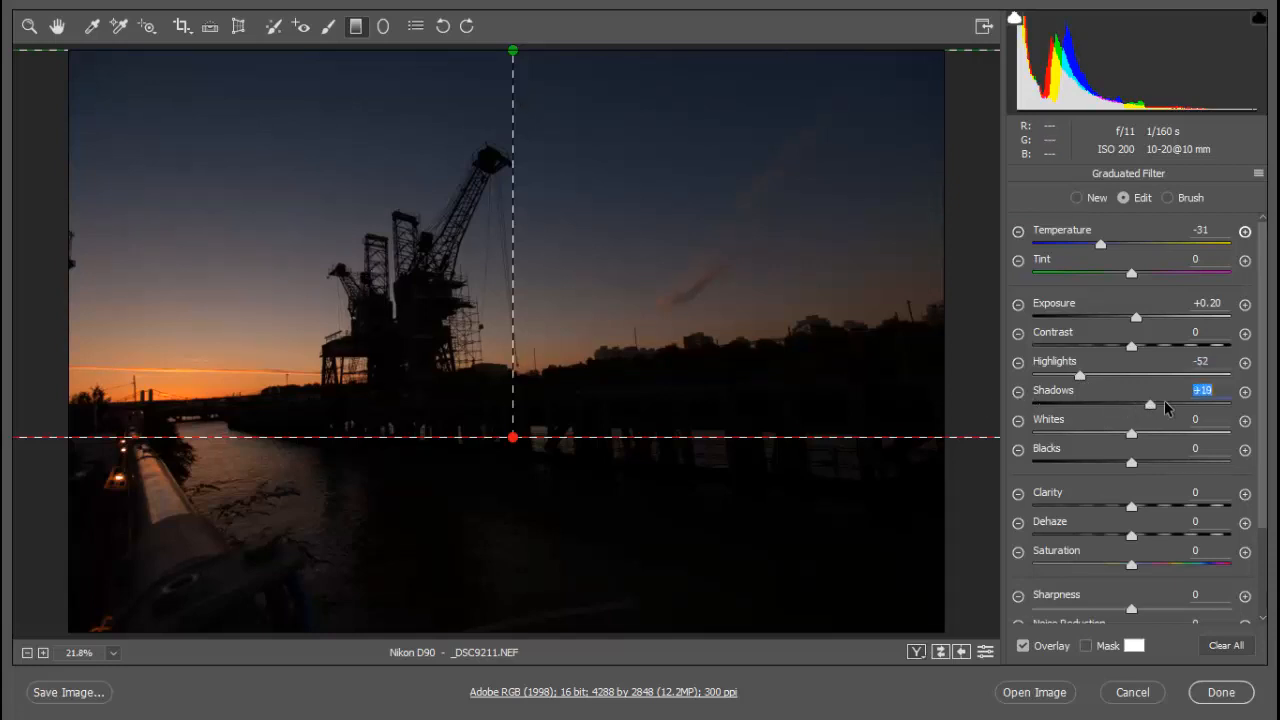
{"action": "left_click_drag", "start_coordinate": [1164, 400], "coordinate": [1236, 401]}
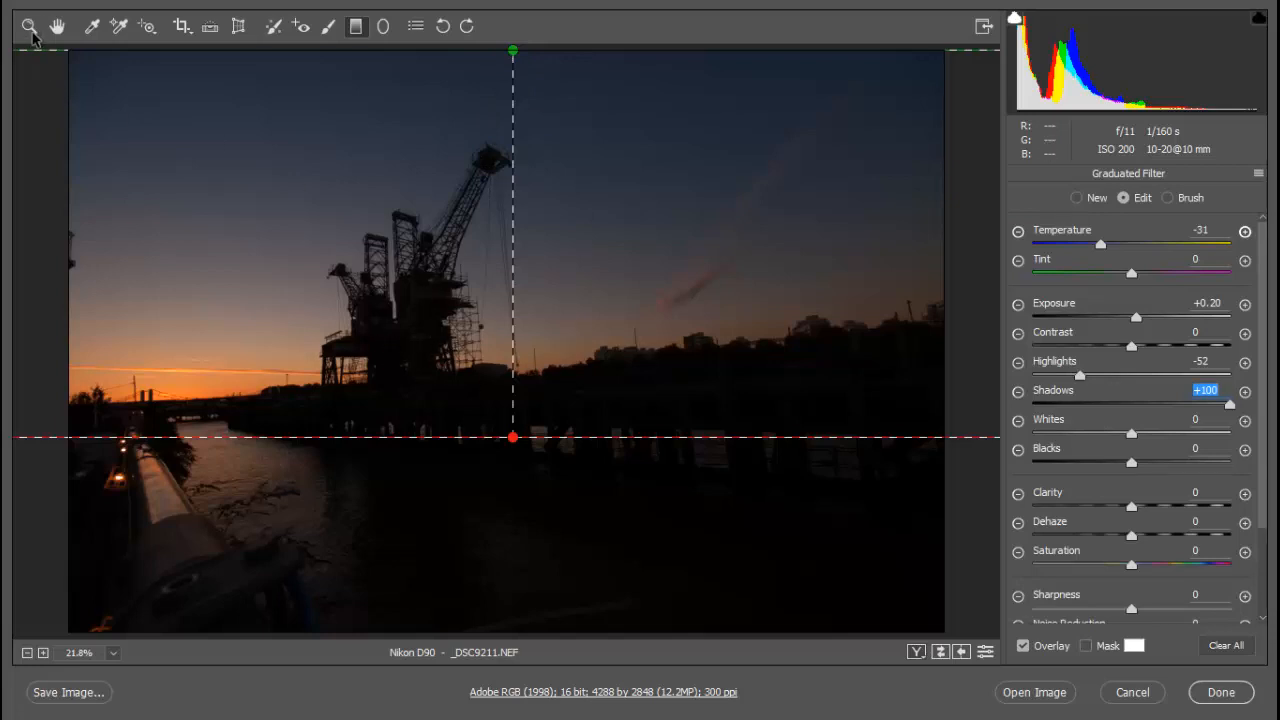
Step: Leave the graduated filter and set the whole photo's Highlights to -54 and Shadows to +100
{"action": "left_click", "coordinate": [30, 29]}
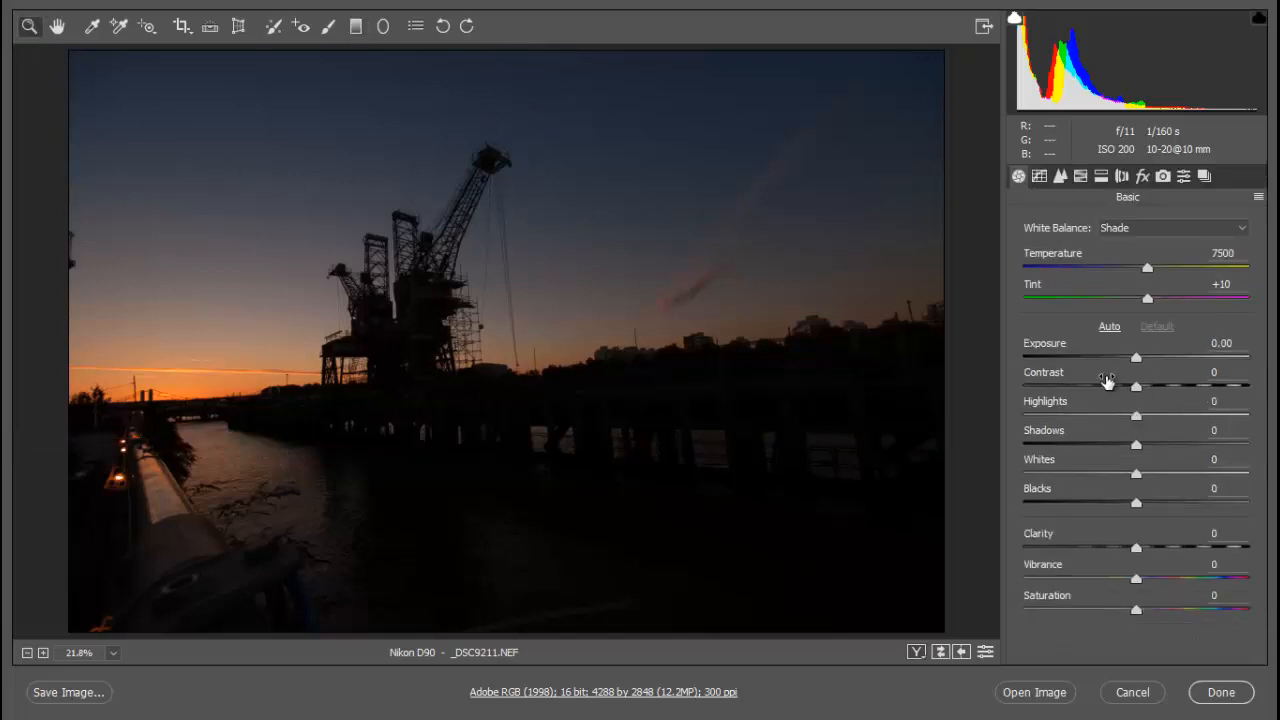
{"action": "left_click_drag", "start_coordinate": [1138, 416], "coordinate": [1076, 417]}
{"action": "left_click_drag", "start_coordinate": [1138, 446], "coordinate": [1273, 458]}
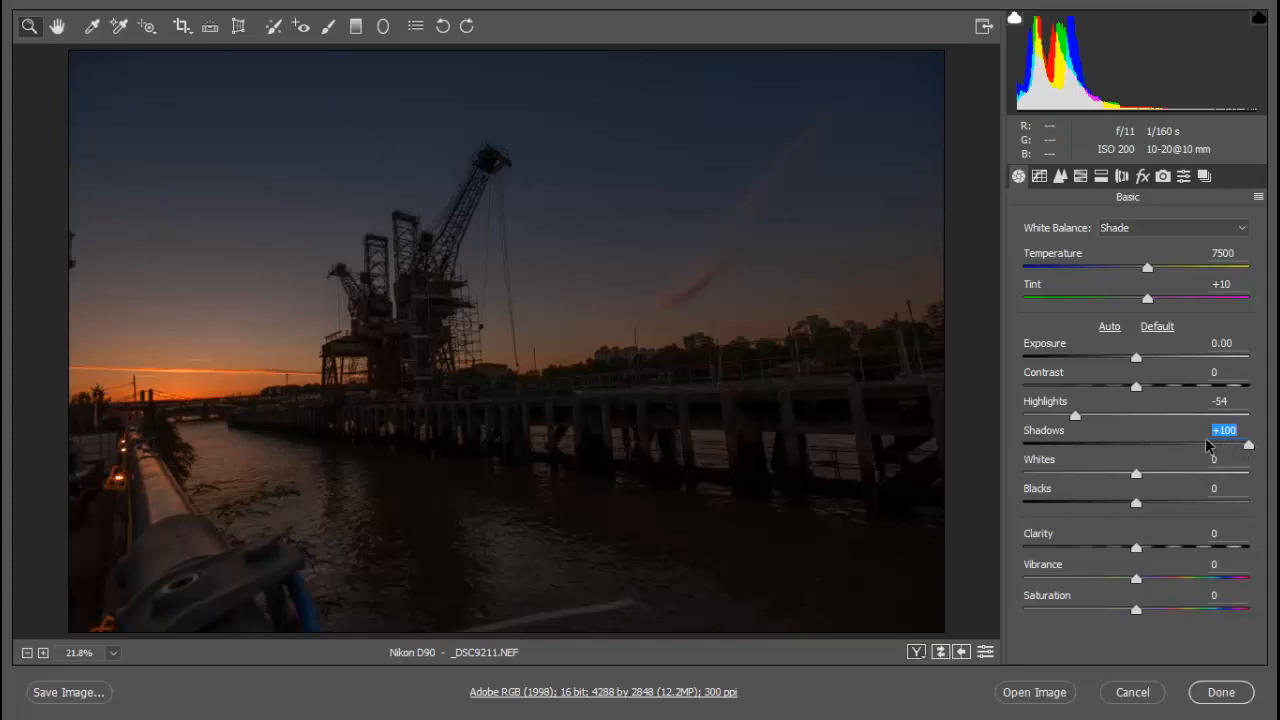
Step: Try to brighten the photo by raising a point on a Custom RGB point curve, and return to the basic adjustments
{"action": "left_click", "coordinate": [1039, 177]}
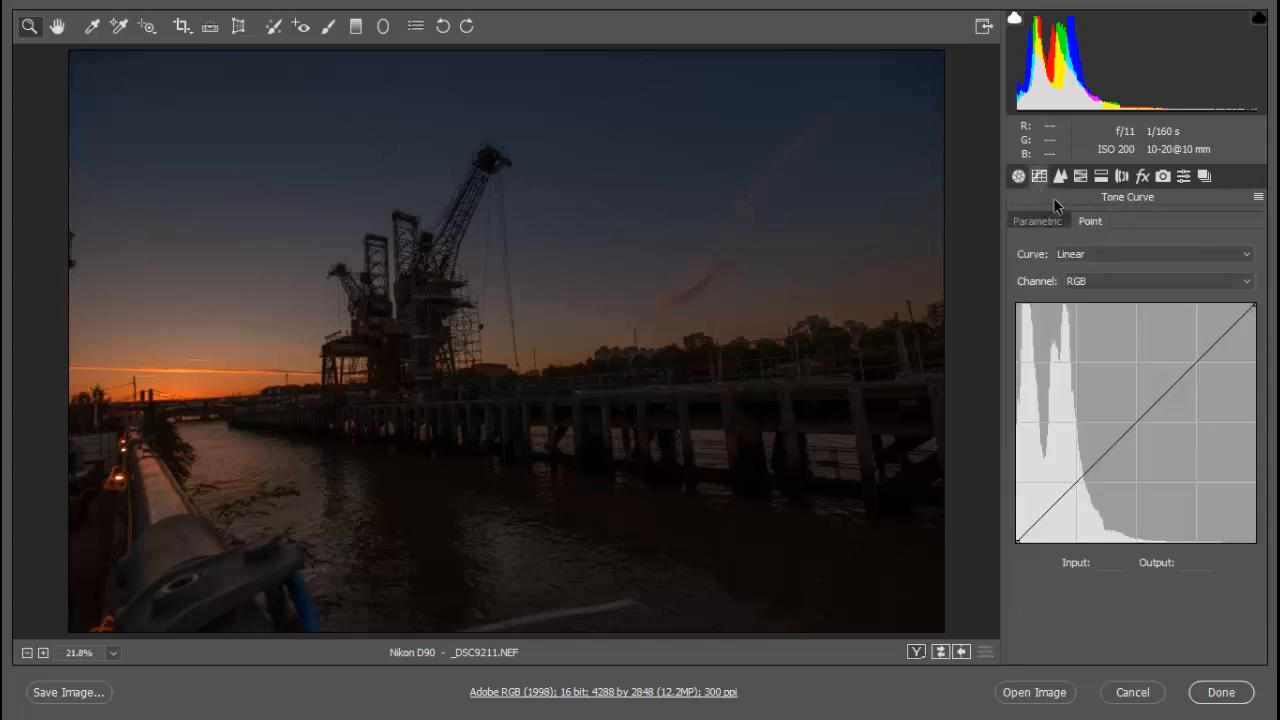
{"action": "left_click", "coordinate": [1107, 255]}
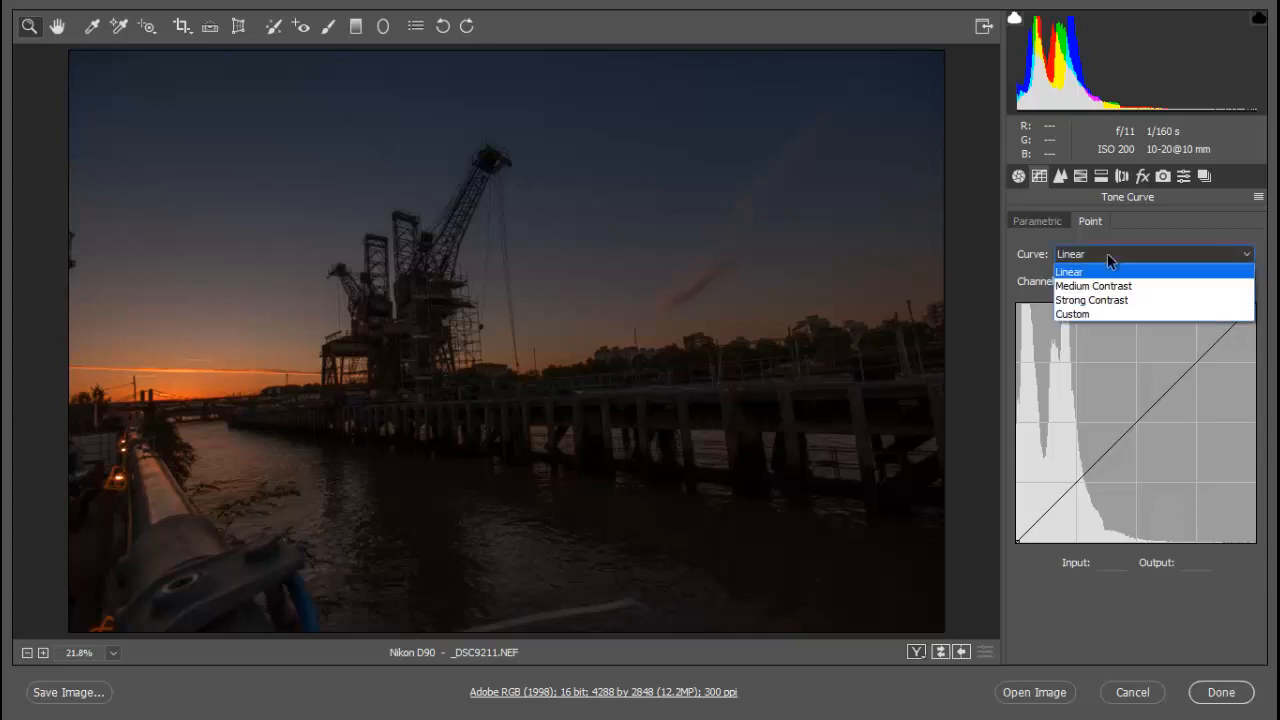
{"action": "left_click", "coordinate": [1104, 312]}
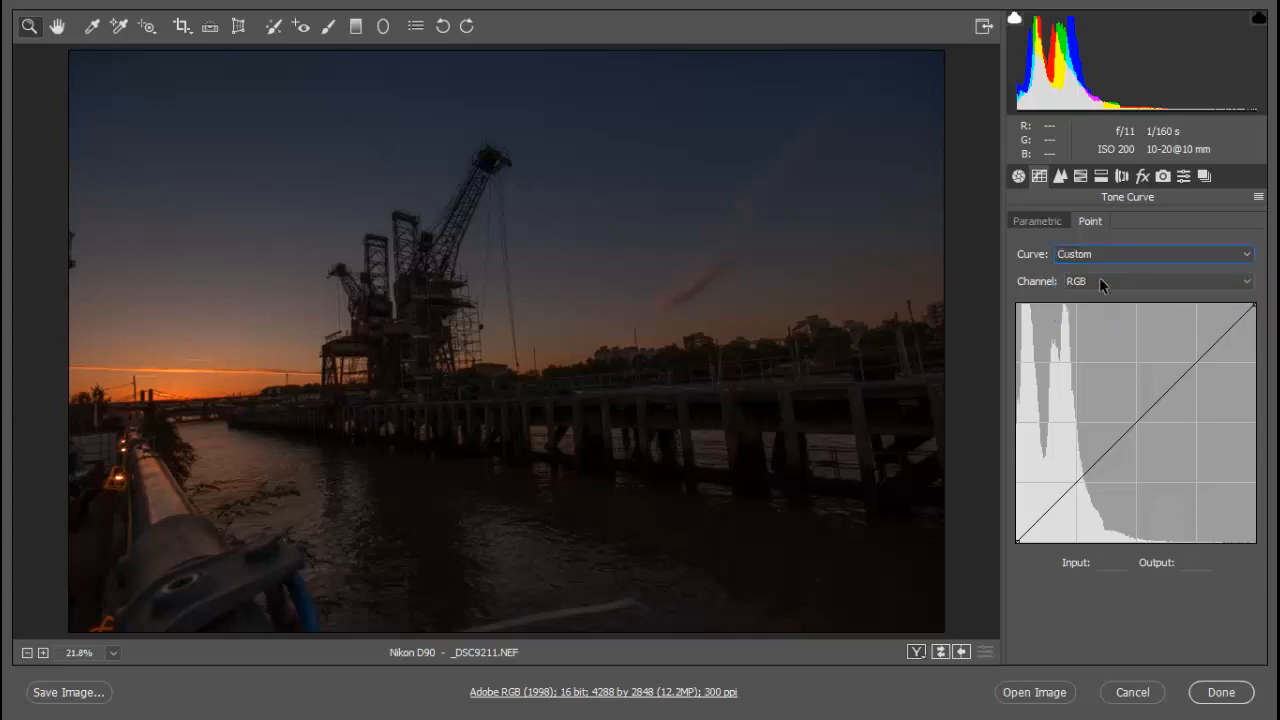
{"action": "left_click", "coordinate": [1099, 277]}
{"action": "left_click", "coordinate": [1099, 272]}
{"action": "left_click_drag", "start_coordinate": [1098, 460], "coordinate": [1052, 279]}
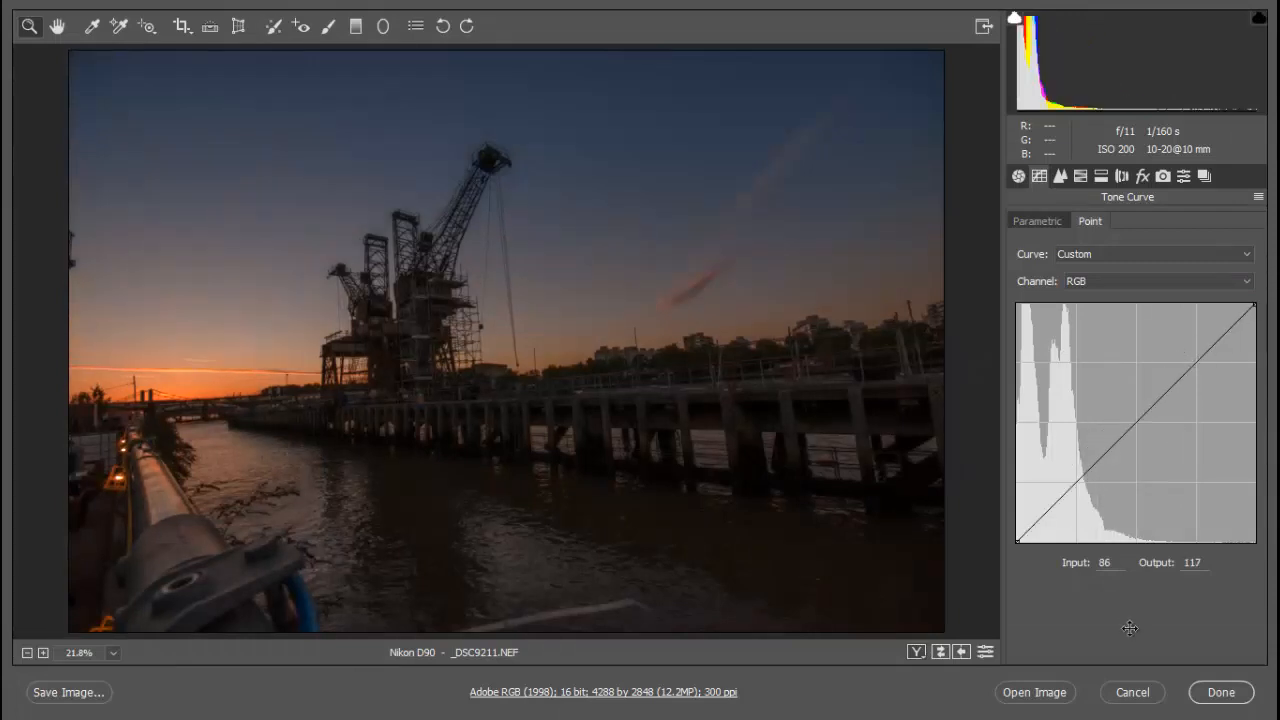
{"action": "left_click", "coordinate": [1018, 176]}
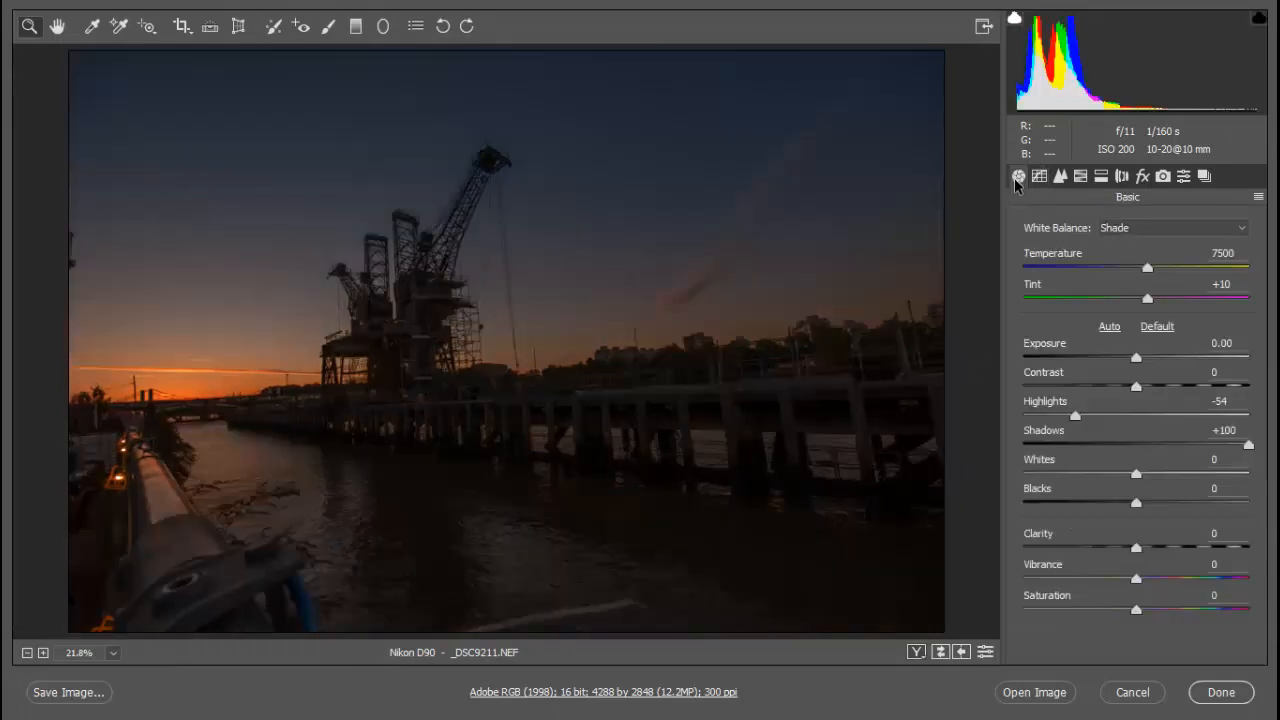
Step: Draw a second graduated filter with only Shadows at +25 just outside the photo's right edge, pointing away from it
{"action": "left_click", "coordinate": [356, 27]}
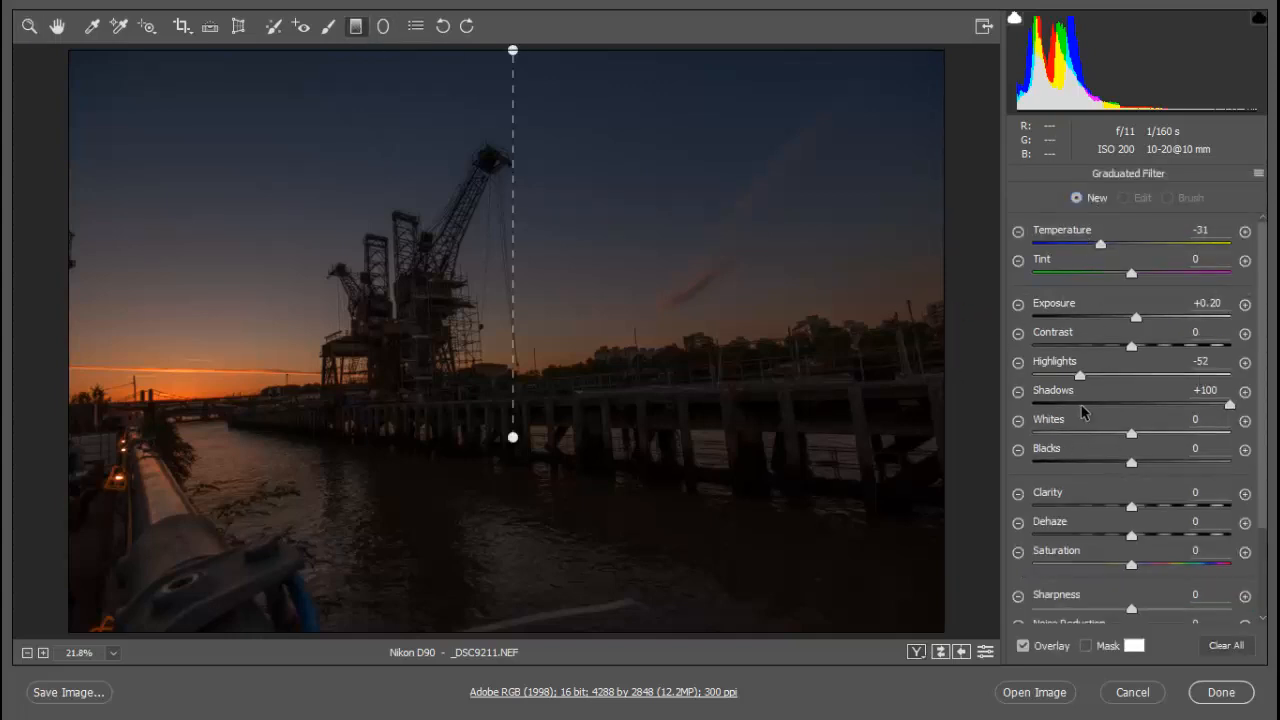
{"action": "left_click", "coordinate": [1245, 392]}
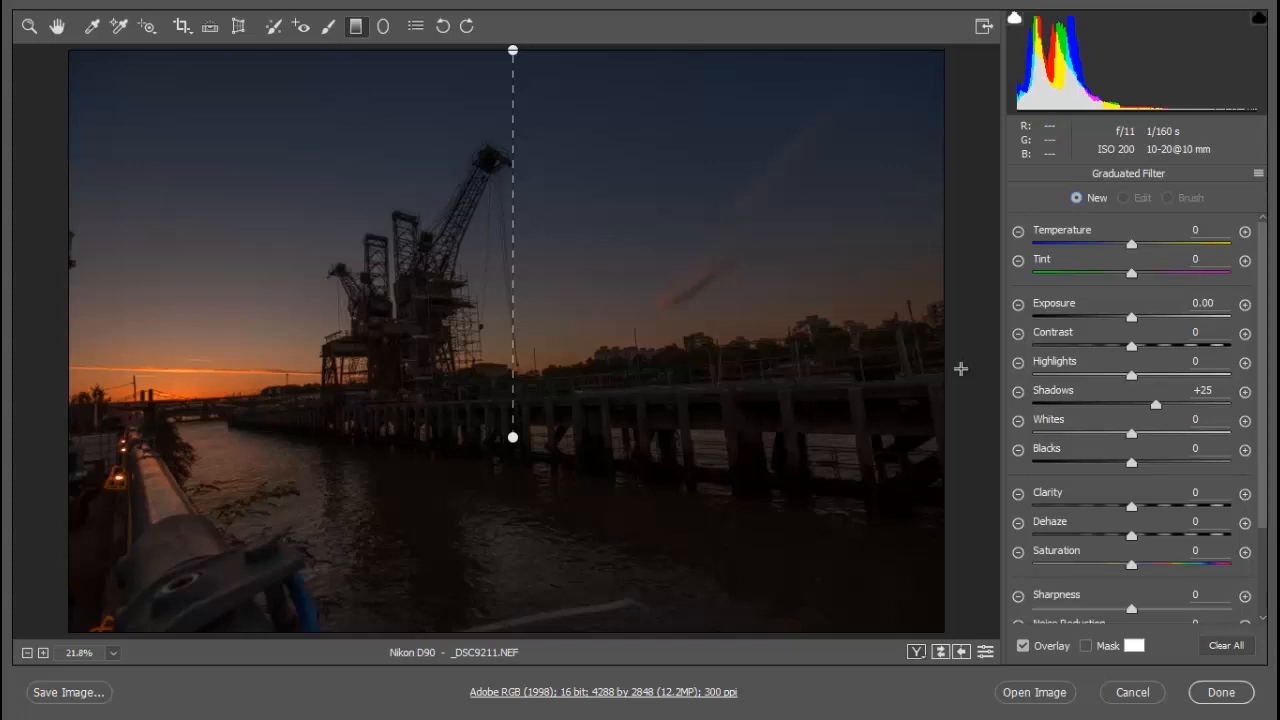
{"action": "left_click_drag", "start_coordinate": [963, 369], "coordinate": [1001, 369]}
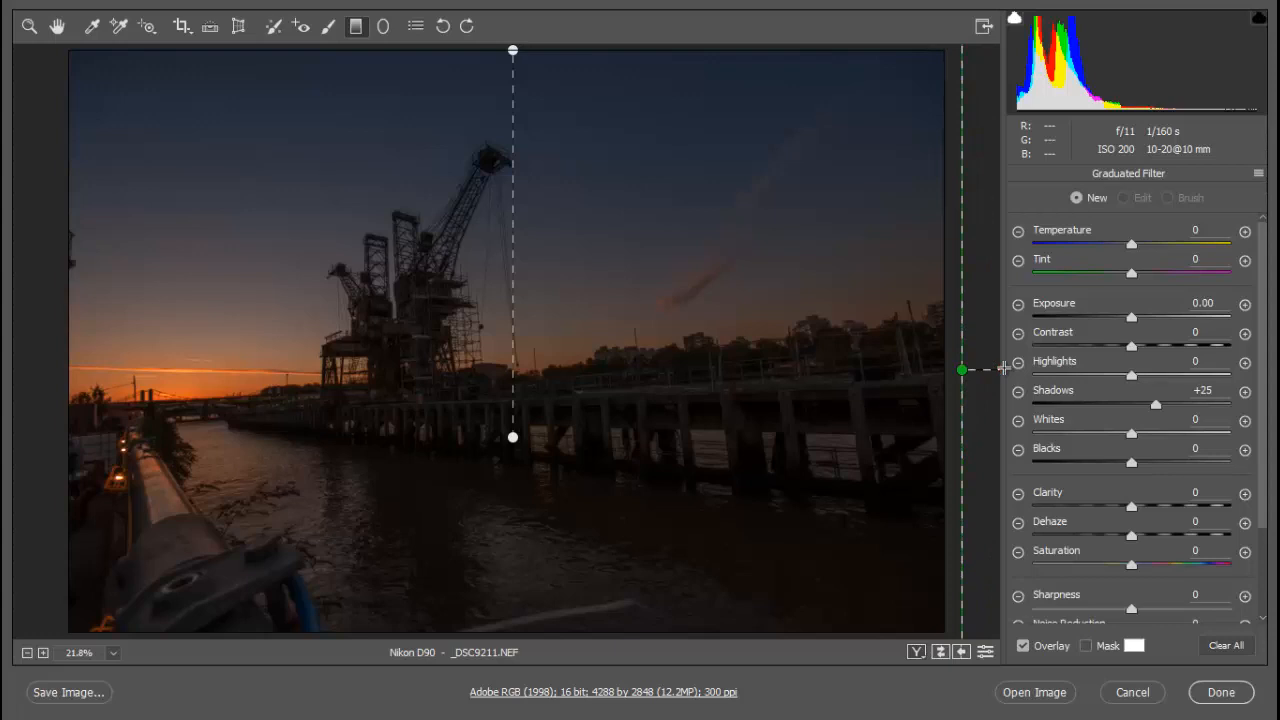
{"action": "left_click_drag", "start_coordinate": [1006, 373], "coordinate": [1006, 373]}
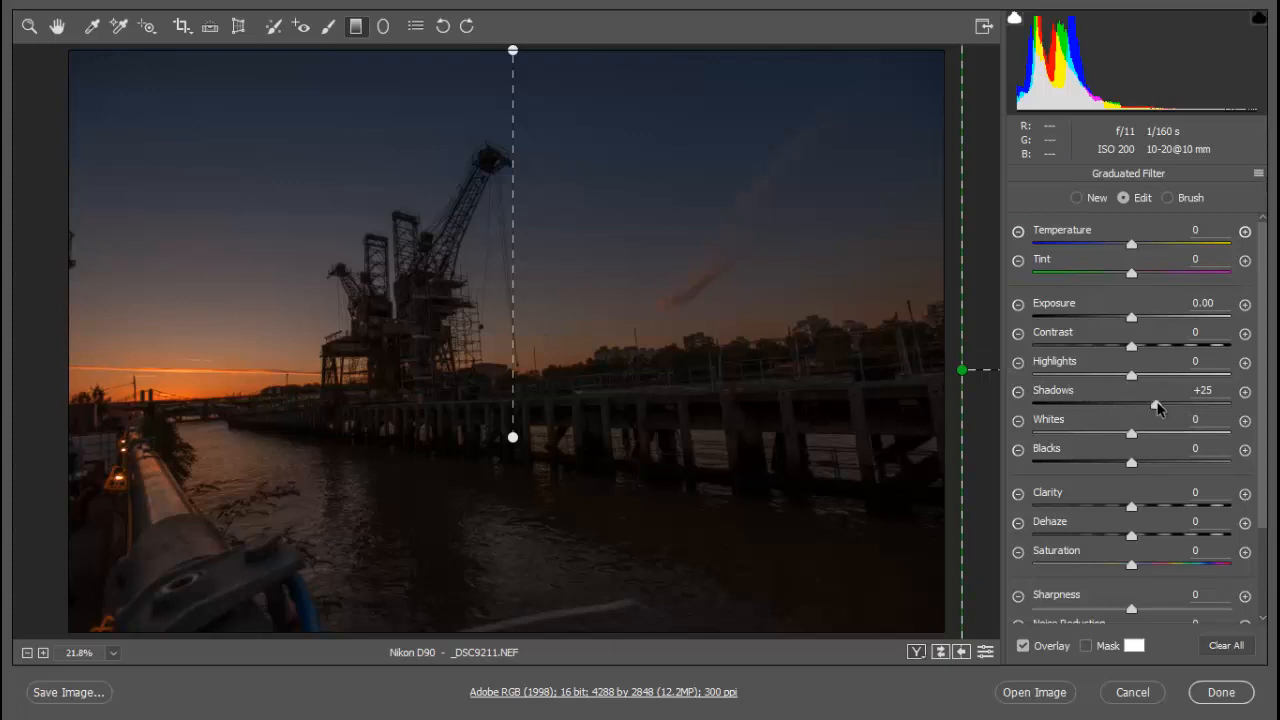
Step: Set the second graduated filter's Shadows to +100, compare the preview with and without the edits, and set its Clarity to +30
{"action": "left_click_drag", "start_coordinate": [1157, 406], "coordinate": [1260, 414]}
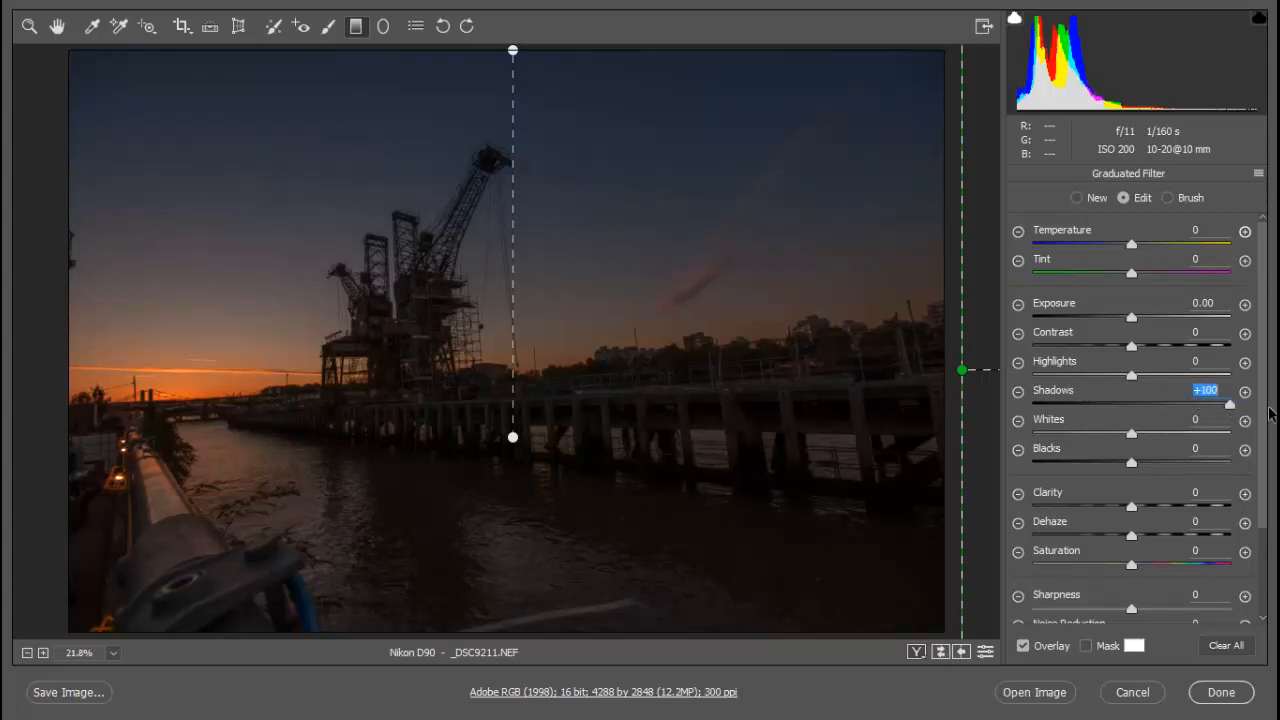
{"action": "key", "text": "p"}
{"action": "key", "text": "p"}
{"action": "key", "text": "p"}
{"action": "key", "text": "p"}
{"action": "left_click_drag", "start_coordinate": [1130, 508], "coordinate": [1160, 508]}
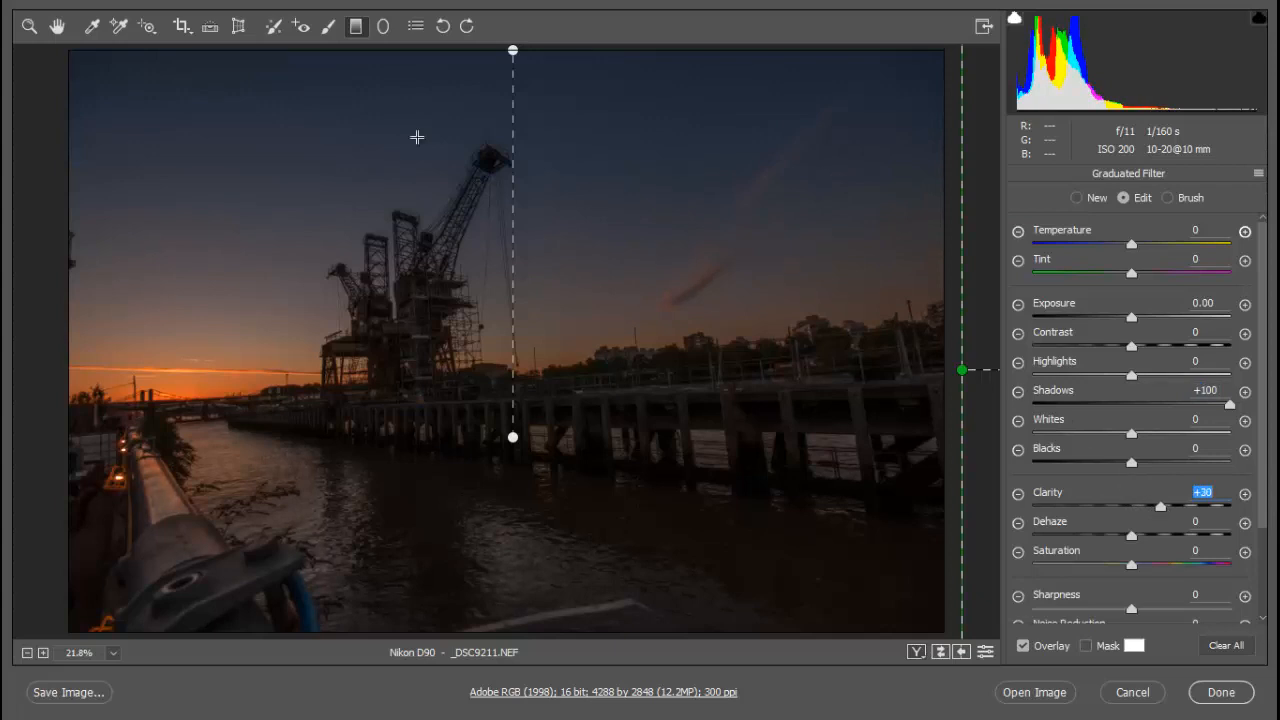
Step: Leave the graduated filter and compare the original photo with the edited version
{"action": "left_click", "coordinate": [29, 26]}
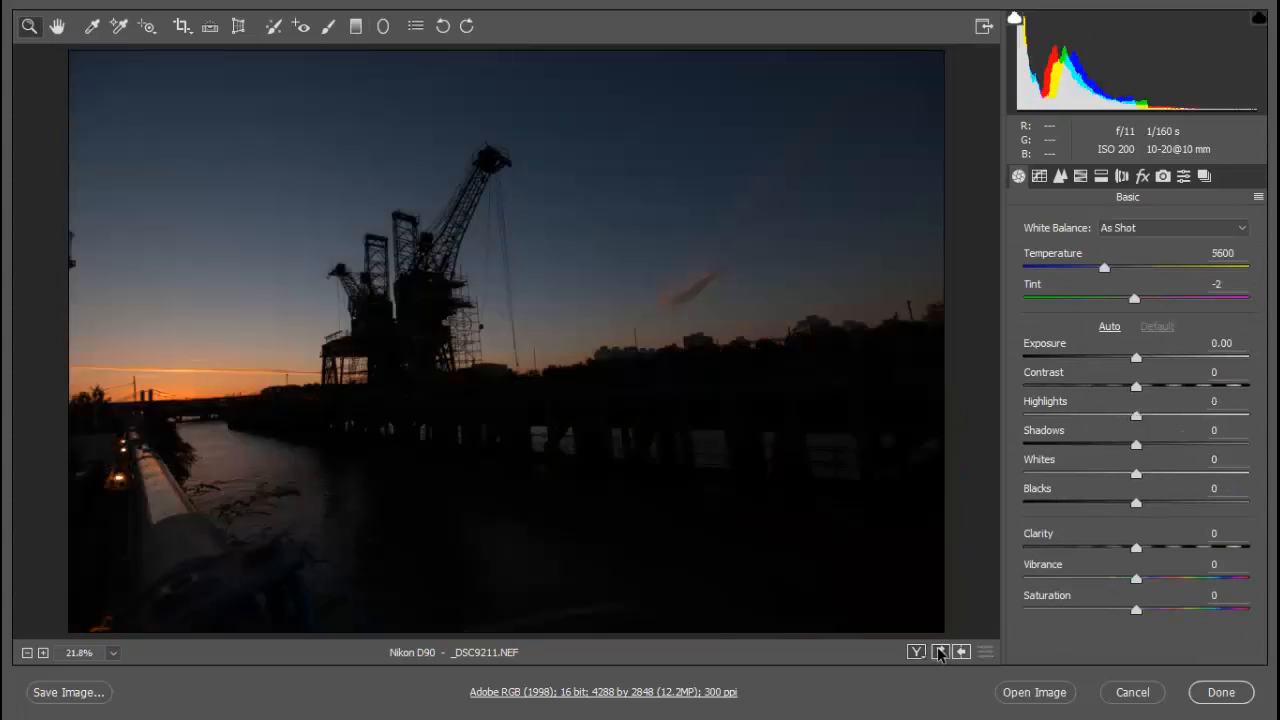
{"action": "left_click", "coordinate": [940, 652]}
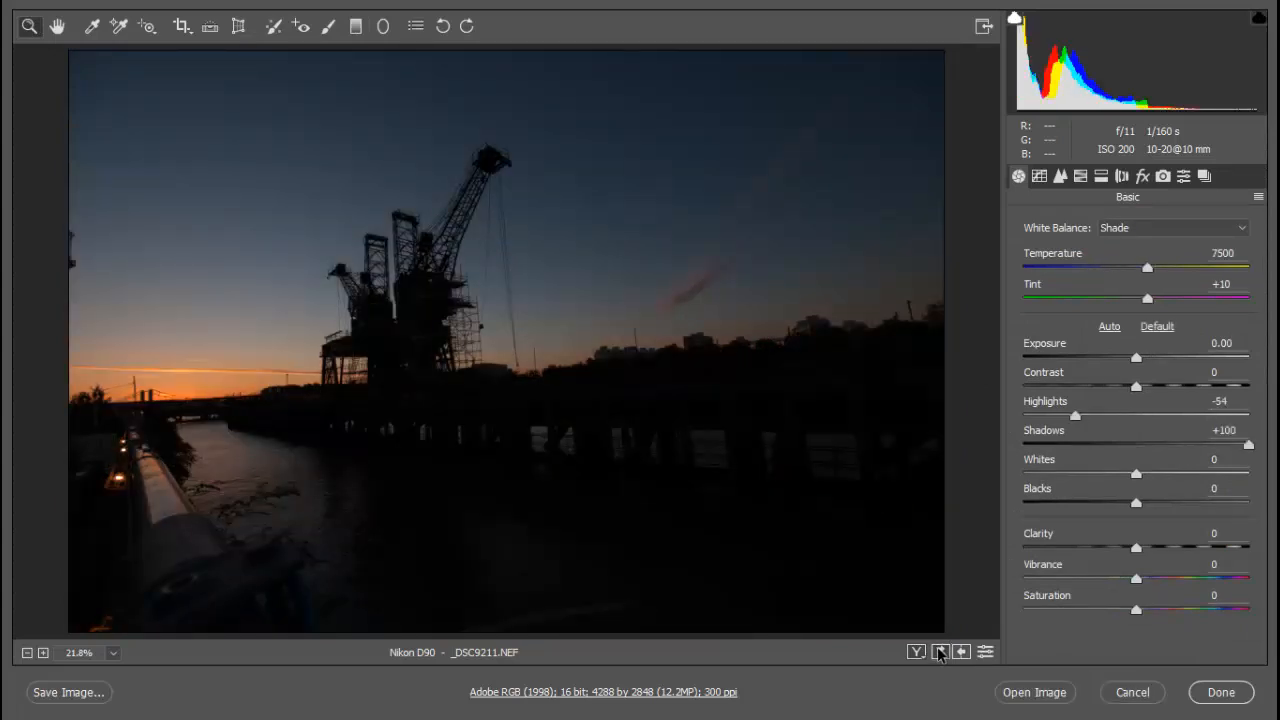
{"action": "left_click", "coordinate": [940, 652]}
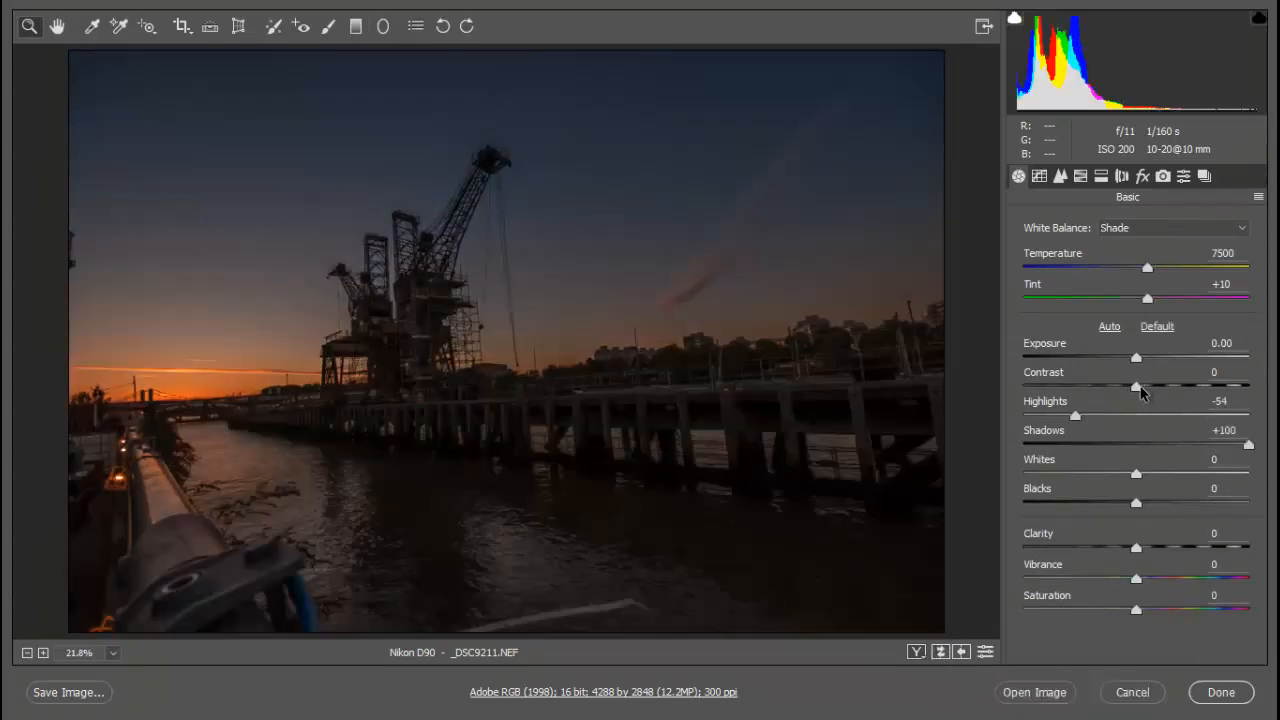
Step: Set the whole photo's Contrast to +13, Exposure to +0.40 and Whites to +43, and increase its Clarity
{"action": "left_click_drag", "start_coordinate": [1141, 392], "coordinate": [1146, 362]}
{"action": "left_click", "coordinate": [1136, 358]}
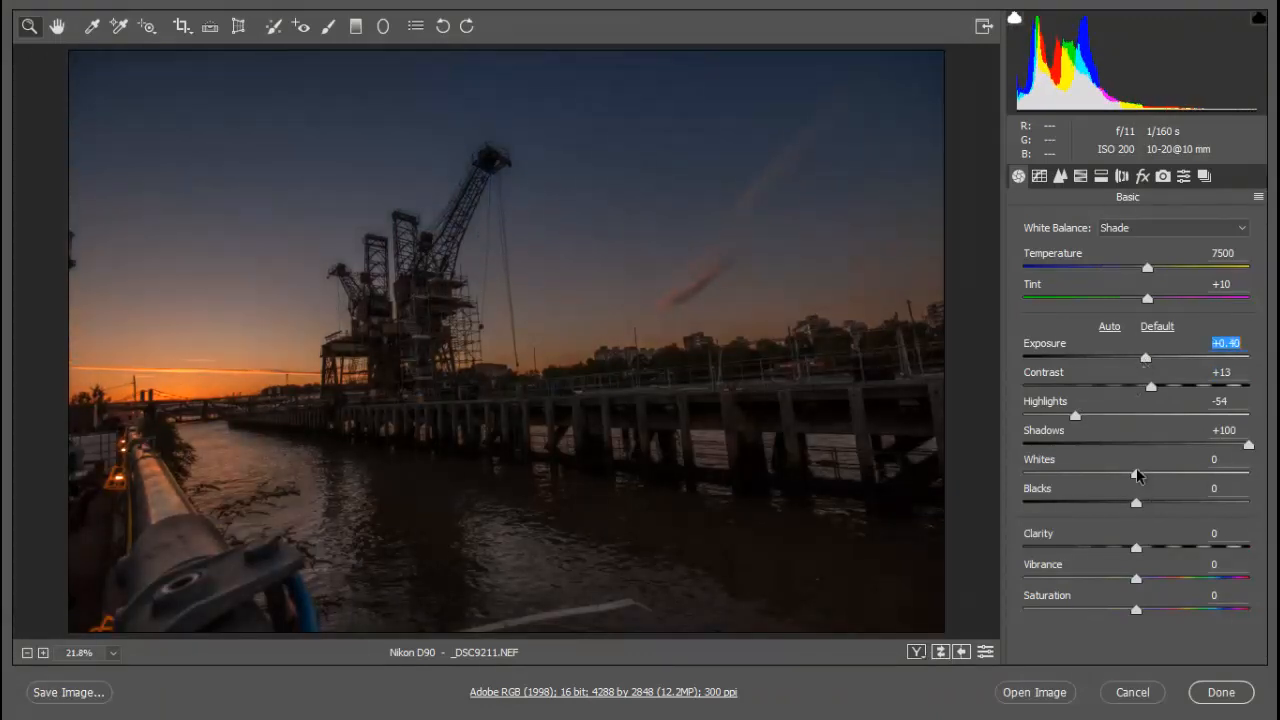
{"action": "left_click_drag", "start_coordinate": [1137, 475], "coordinate": [1172, 476]}
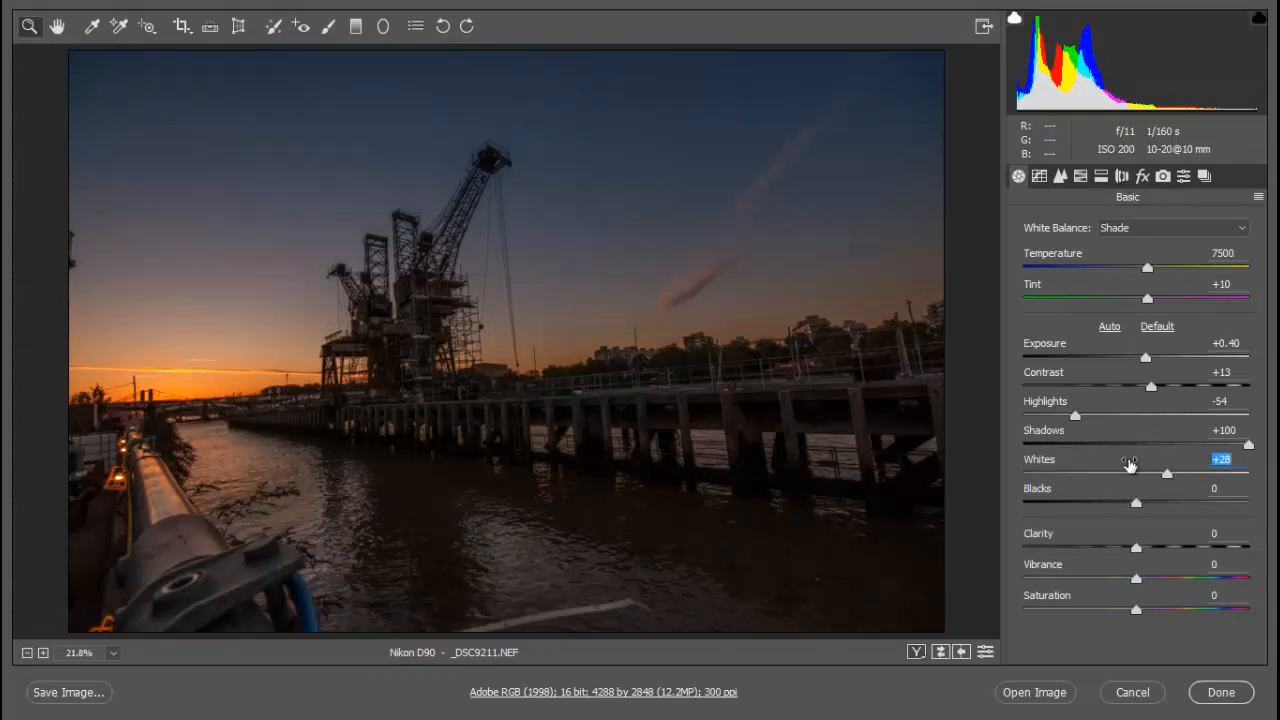
{"action": "left_click_drag", "start_coordinate": [1167, 472], "coordinate": [1183, 473]}
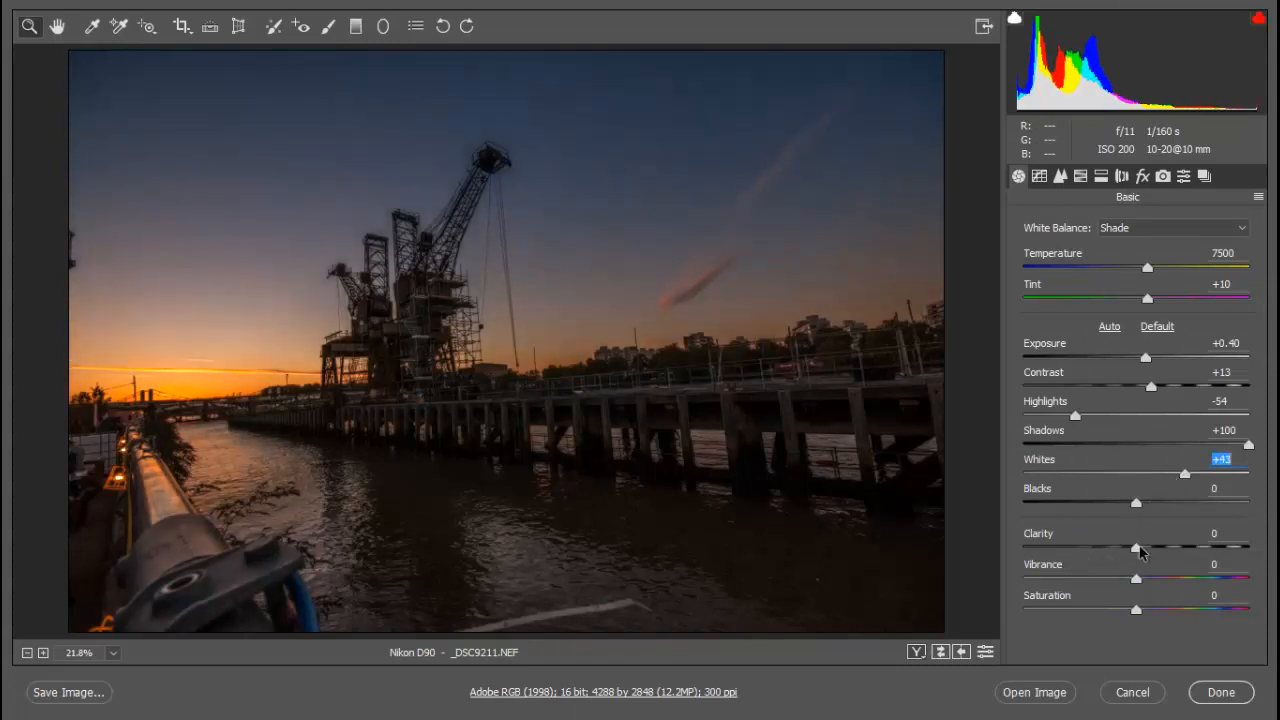
{"action": "left_click_drag", "start_coordinate": [1139, 552], "coordinate": [1178, 549]}
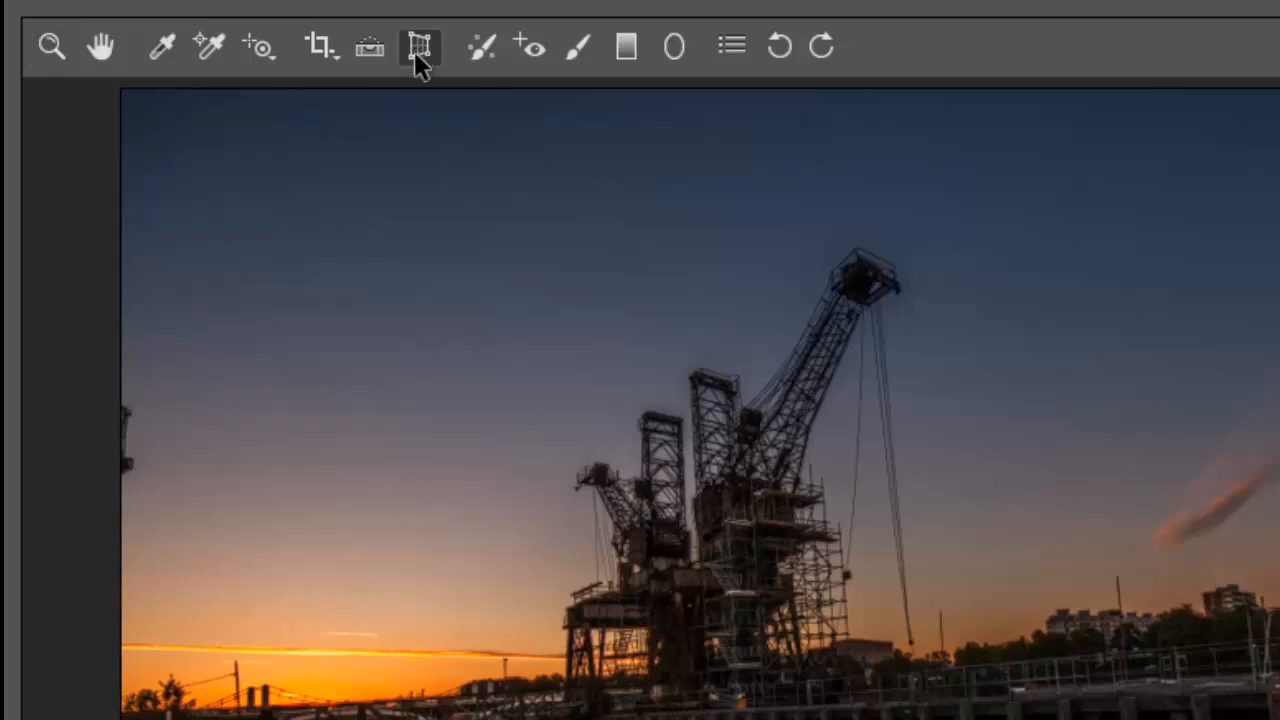
Step: Try the automatic Upright perspective correction on the photo, and turn Upright off again
{"action": "left_click", "coordinate": [418, 48]}
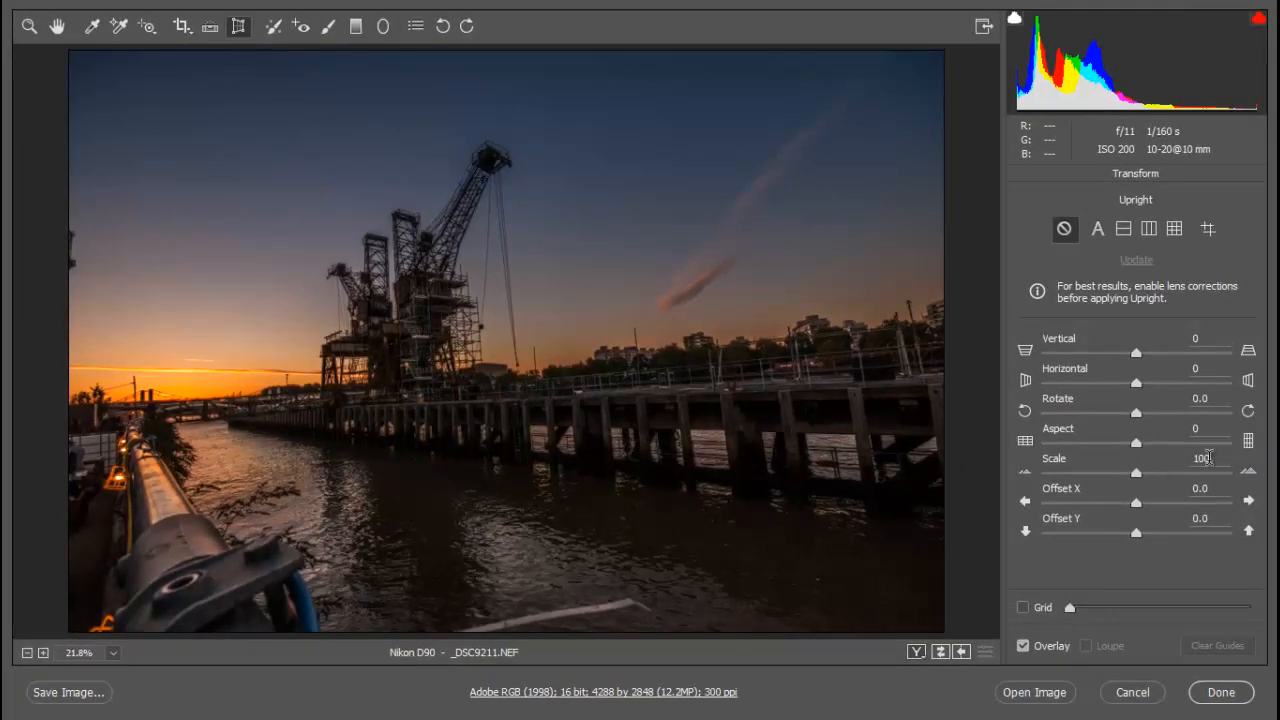
{"action": "left_click", "coordinate": [1098, 232]}
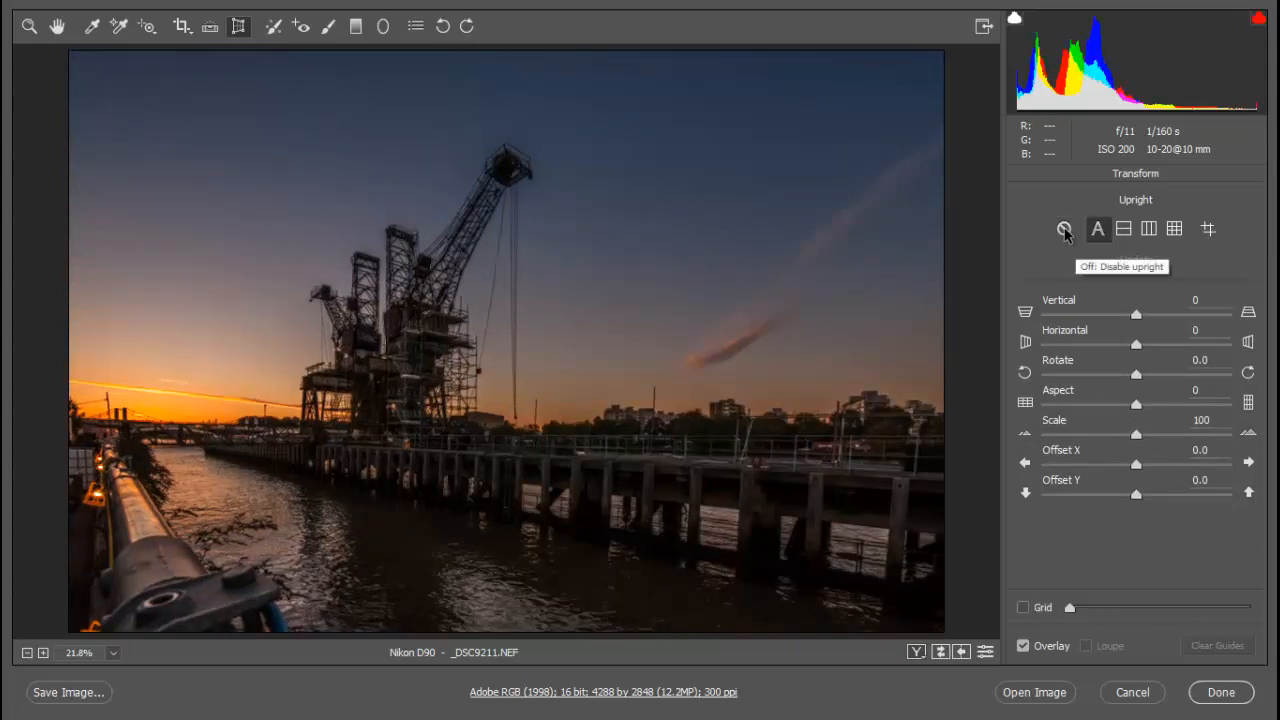
{"action": "left_click", "coordinate": [1064, 230]}
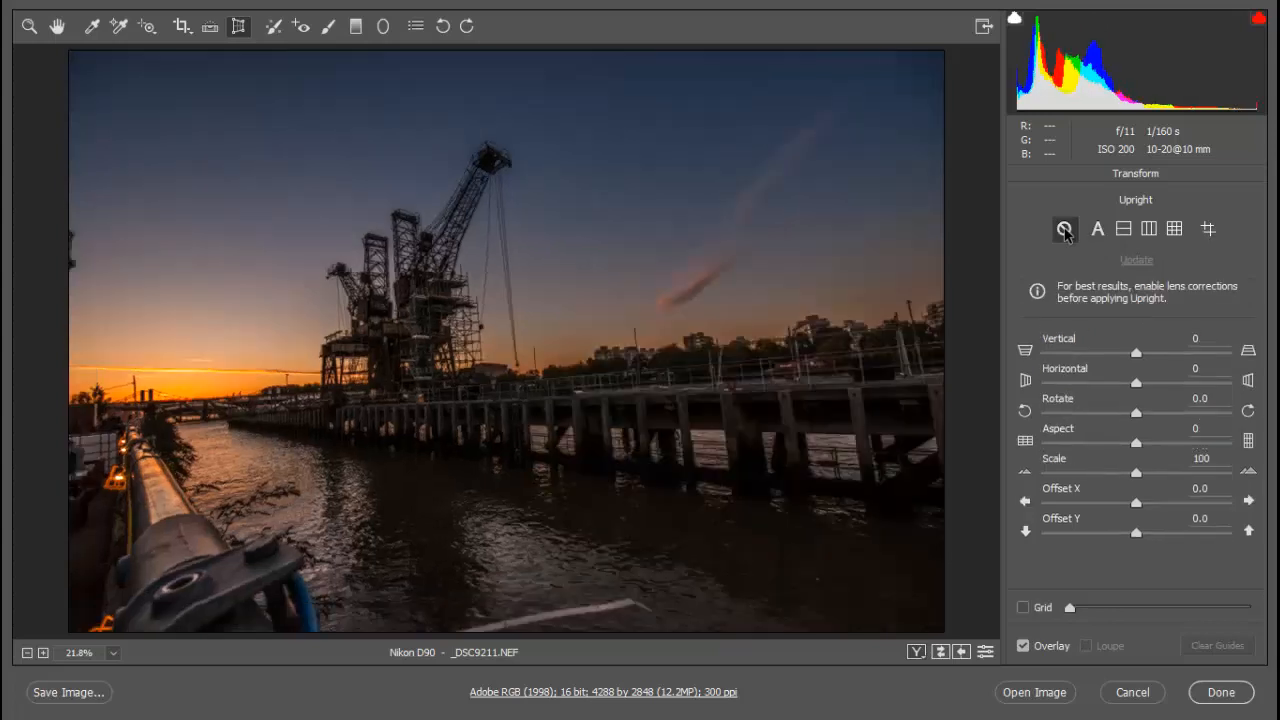
Step: Apply the Level Upright correction to the photo and set the transform Scale to 114 to hide the empty edges
{"action": "left_click", "coordinate": [1123, 230]}
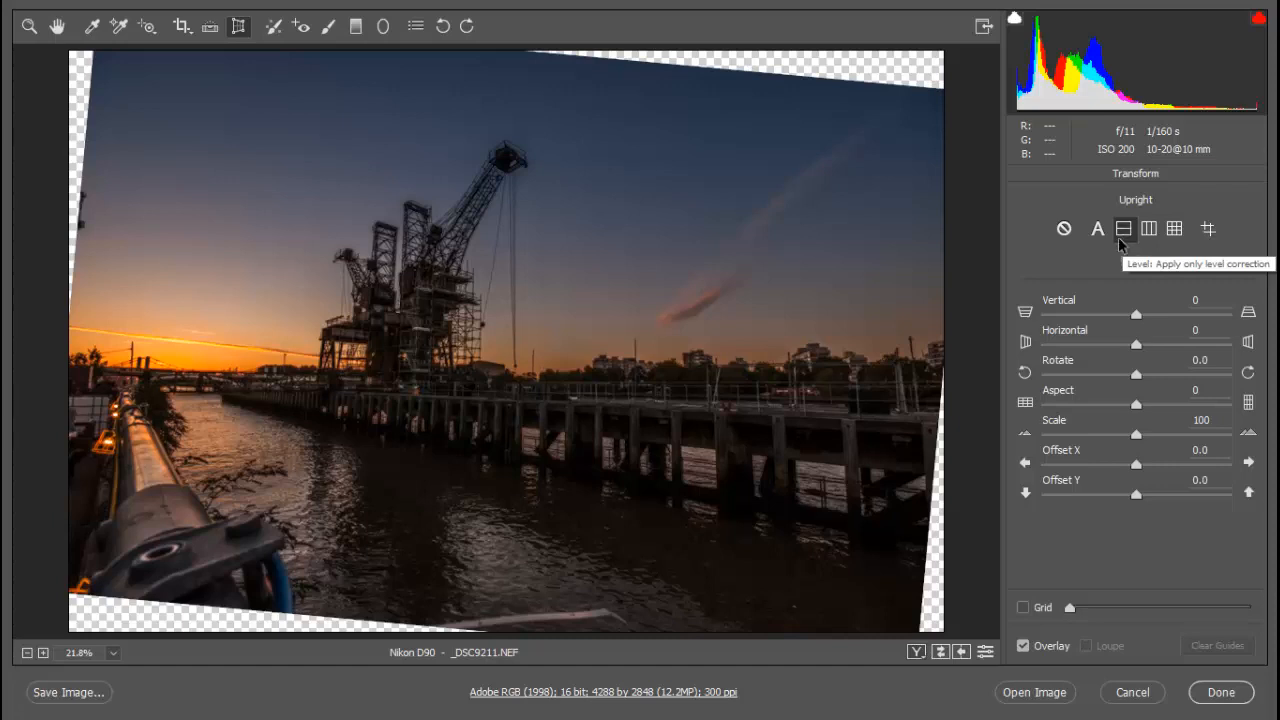
{"action": "left_click_drag", "start_coordinate": [1137, 438], "coordinate": [1163, 432]}
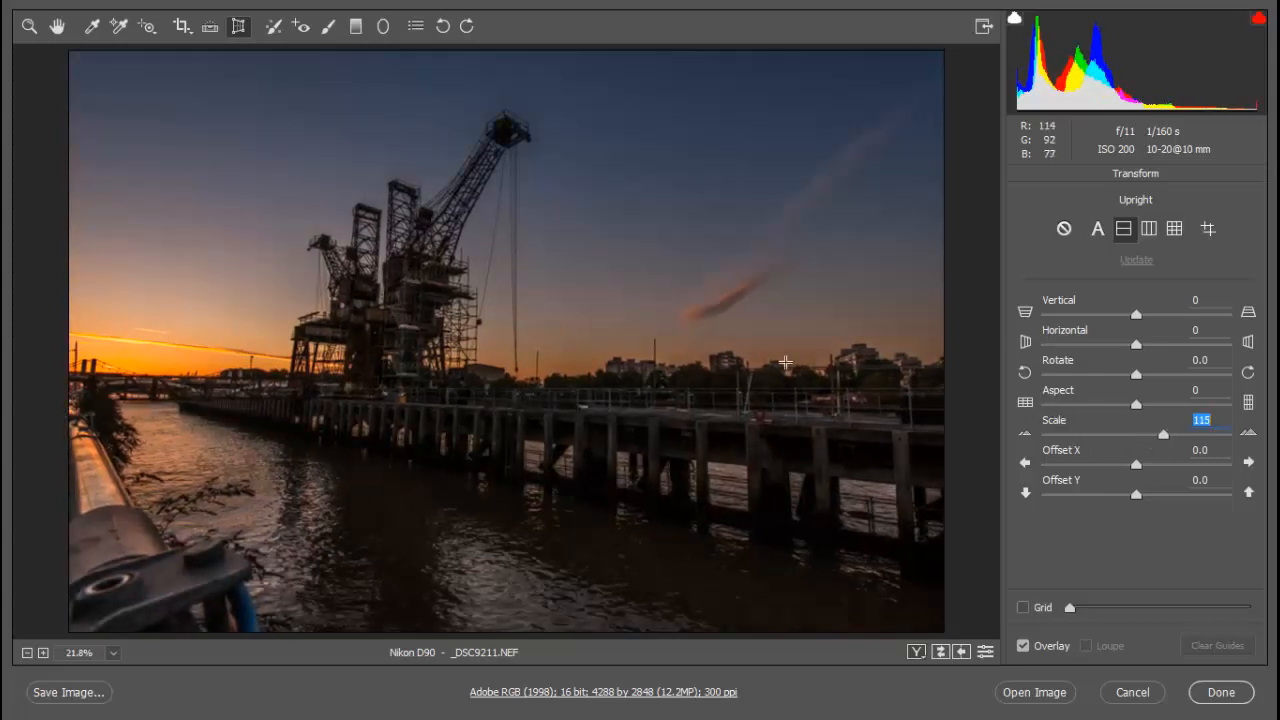
{"action": "double_click", "coordinate": [1163, 434]}
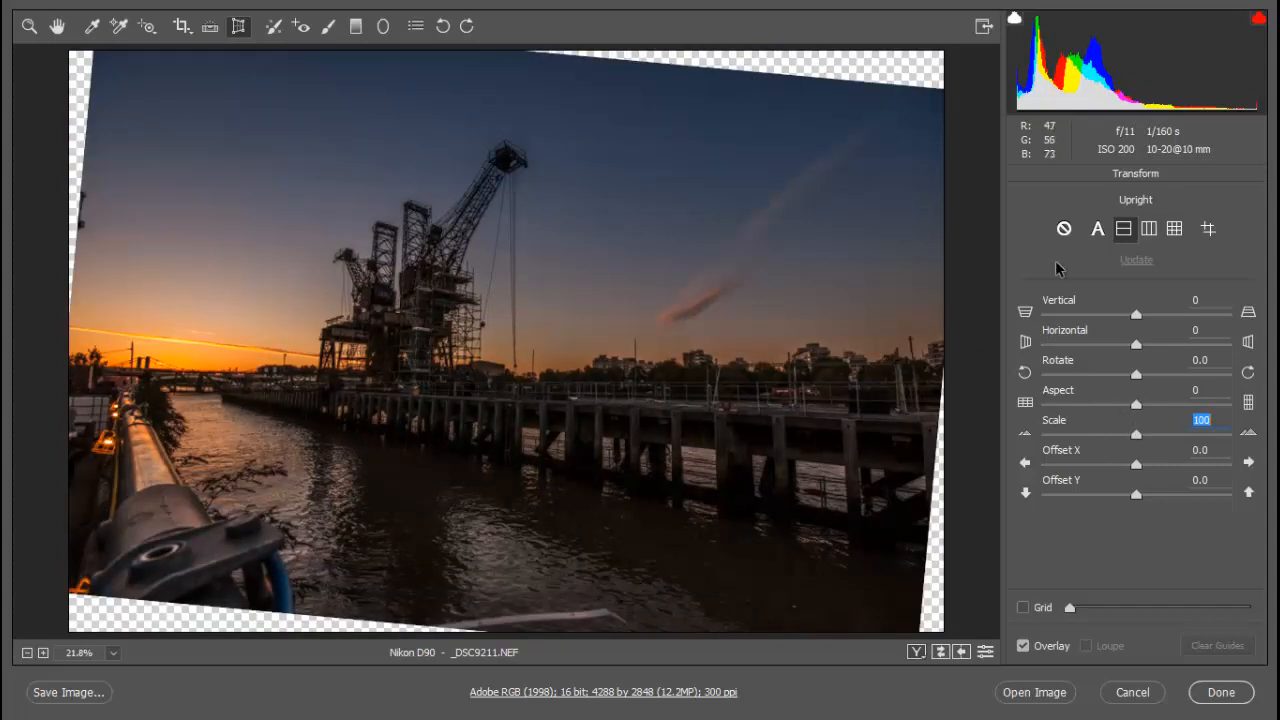
{"action": "left_click_drag", "start_coordinate": [1139, 434], "coordinate": [1164, 431]}
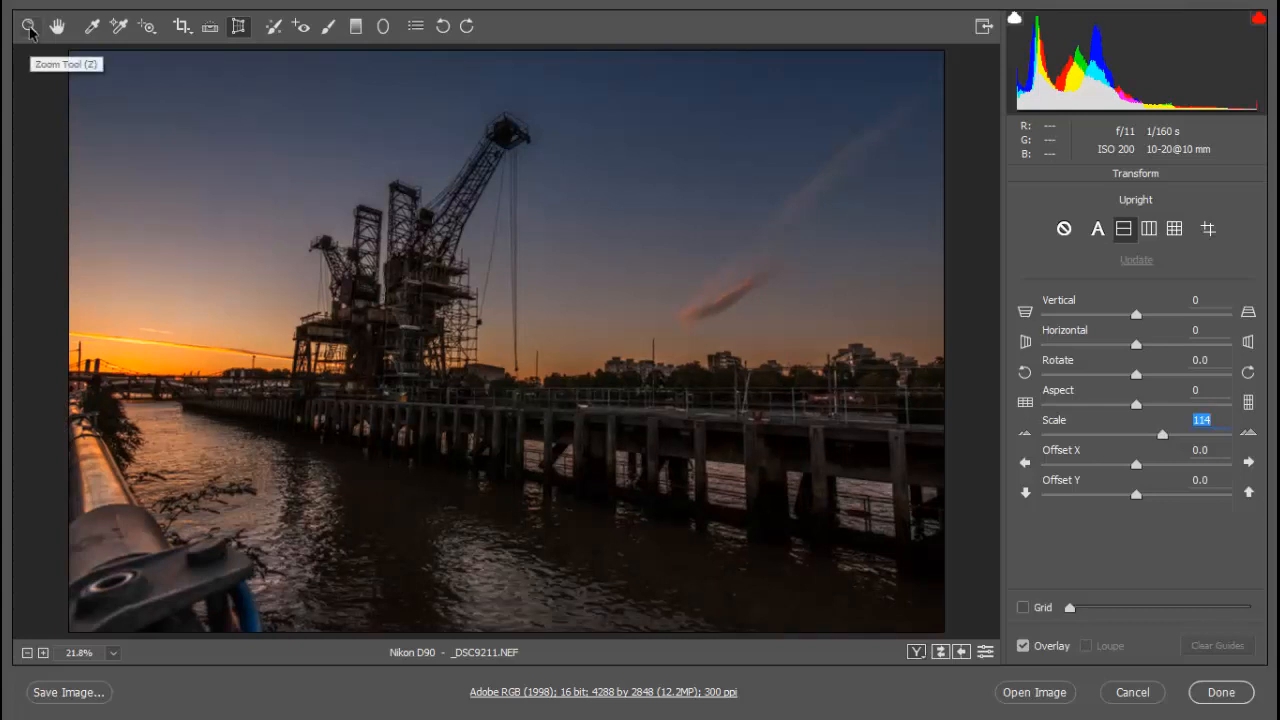
Step: Leave the Transform tool and raise the whole photo's Vibrance to +28
{"action": "left_click", "coordinate": [29, 28]}
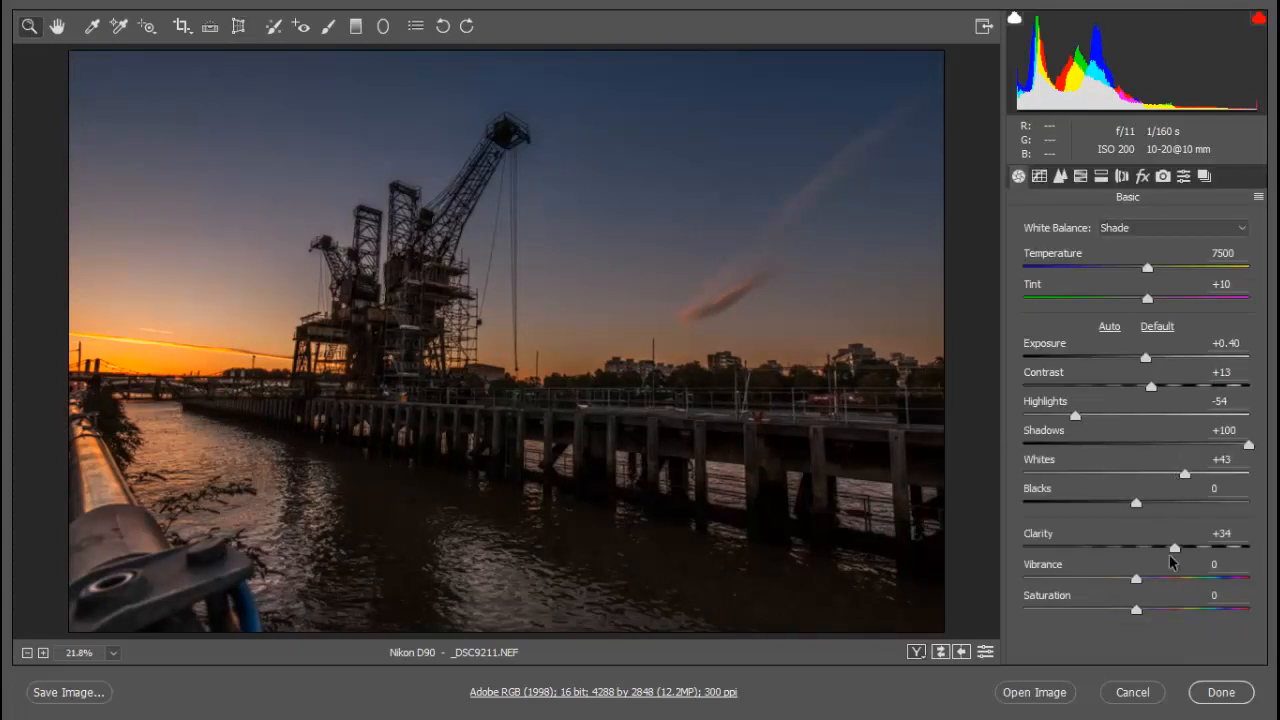
{"action": "left_click_drag", "start_coordinate": [1137, 582], "coordinate": [1169, 585]}
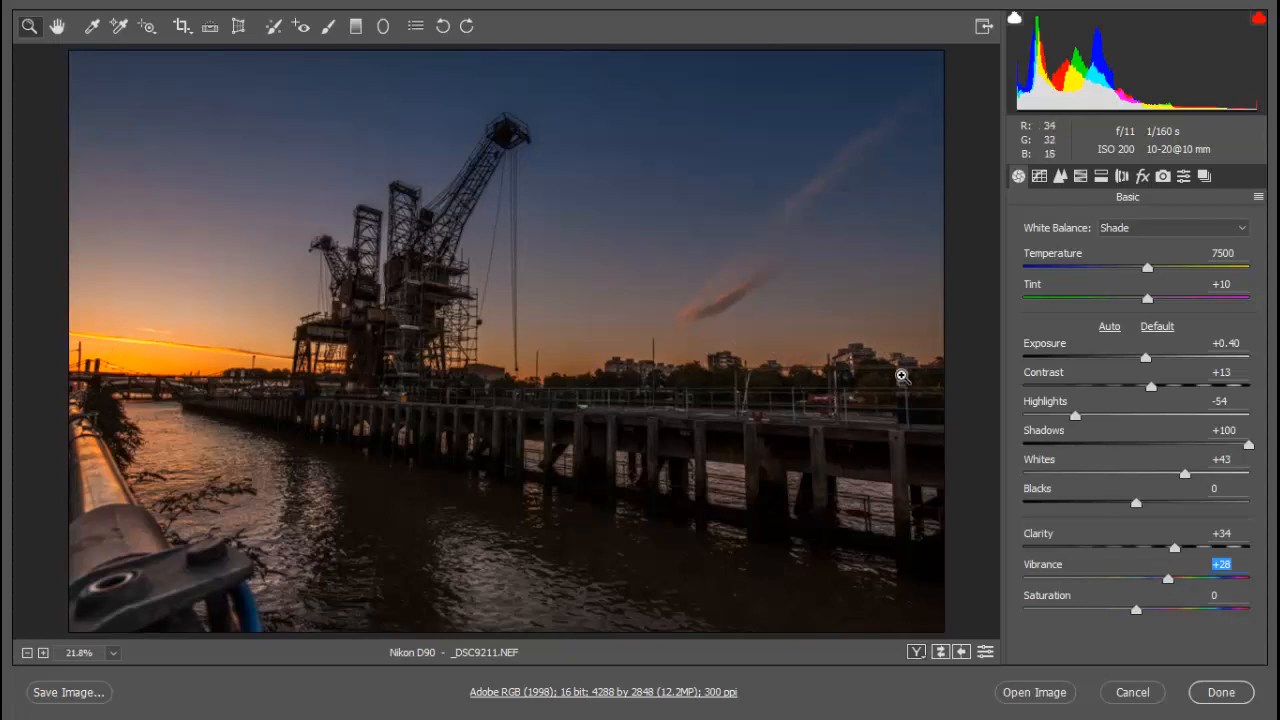
Step: Paint a warming Adjustment Brush stroke with an enlarged brush across the sky along the horizon, and set its Temperature to +32
{"action": "left_click", "coordinate": [328, 28]}
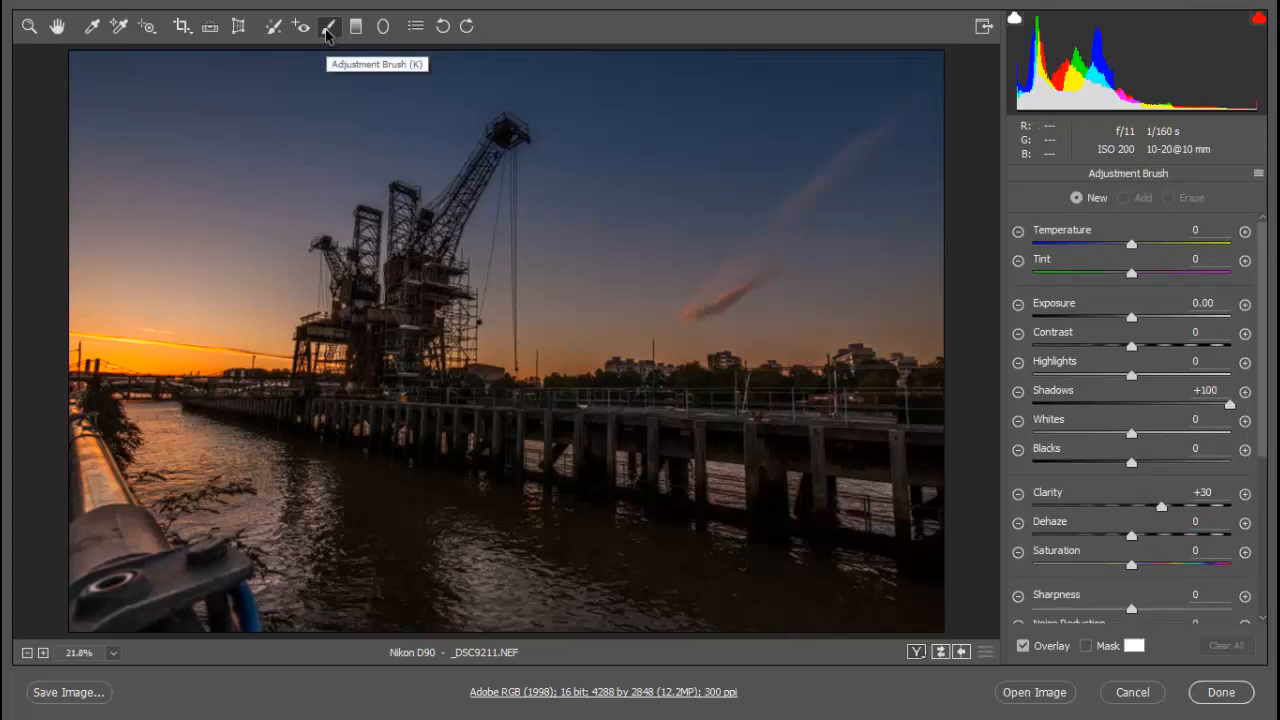
{"action": "left_click", "coordinate": [1245, 231]}
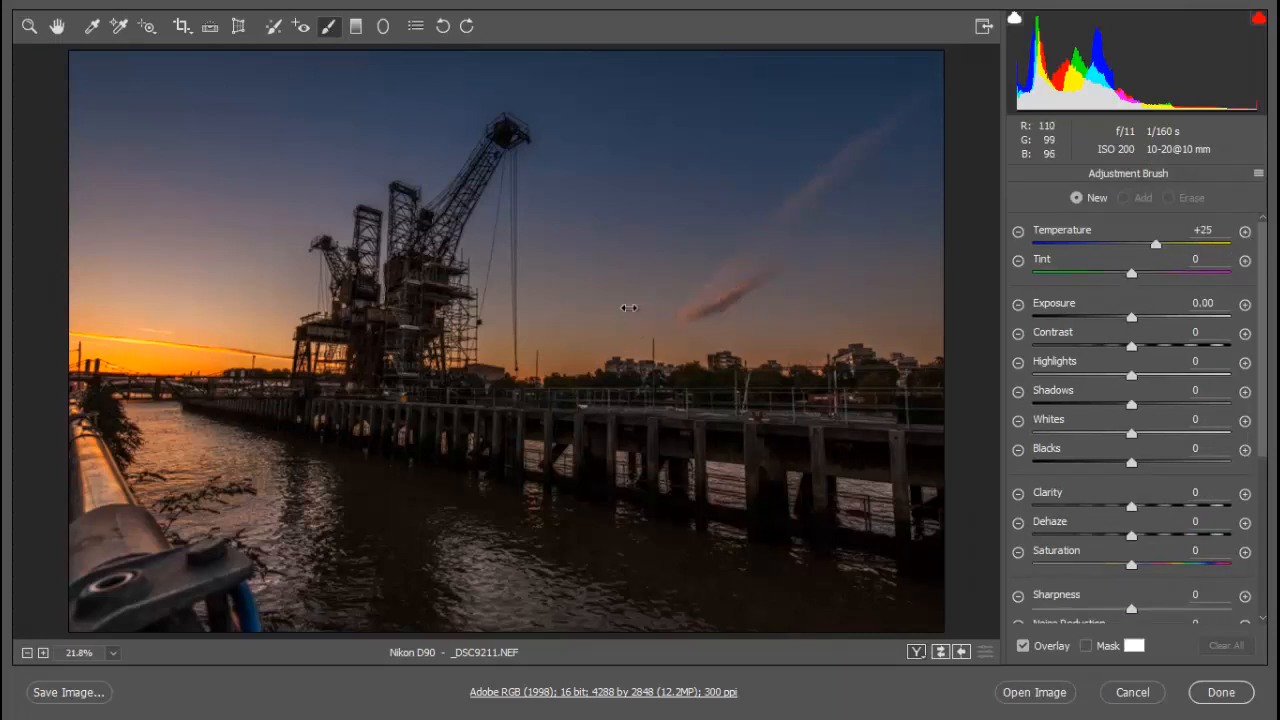
{"action": "key", "text": "bracketright"}
{"action": "key", "text": "bracketright"}
{"action": "key", "text": "bracketright"}
{"action": "key", "text": "bracketright"}
{"action": "key", "text": "bracketright"}
{"action": "key", "text": "bracketright"}
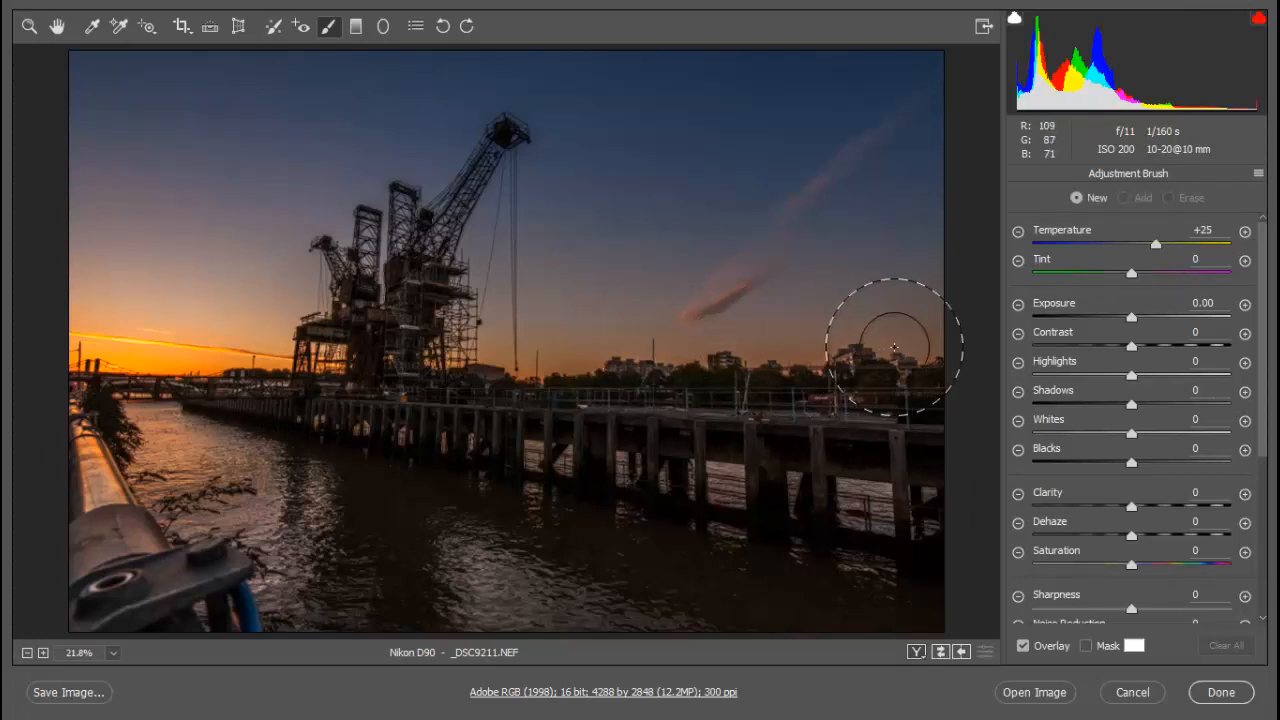
{"action": "mouse_move", "coordinate": [906, 334]}
{"action": "left_mouse_down"}
{"action": "mouse_move", "coordinate": [341, 343]}
{"action": "mouse_move", "coordinate": [179, 351]}
{"action": "mouse_move", "coordinate": [74, 378]}
{"action": "left_mouse_up"}
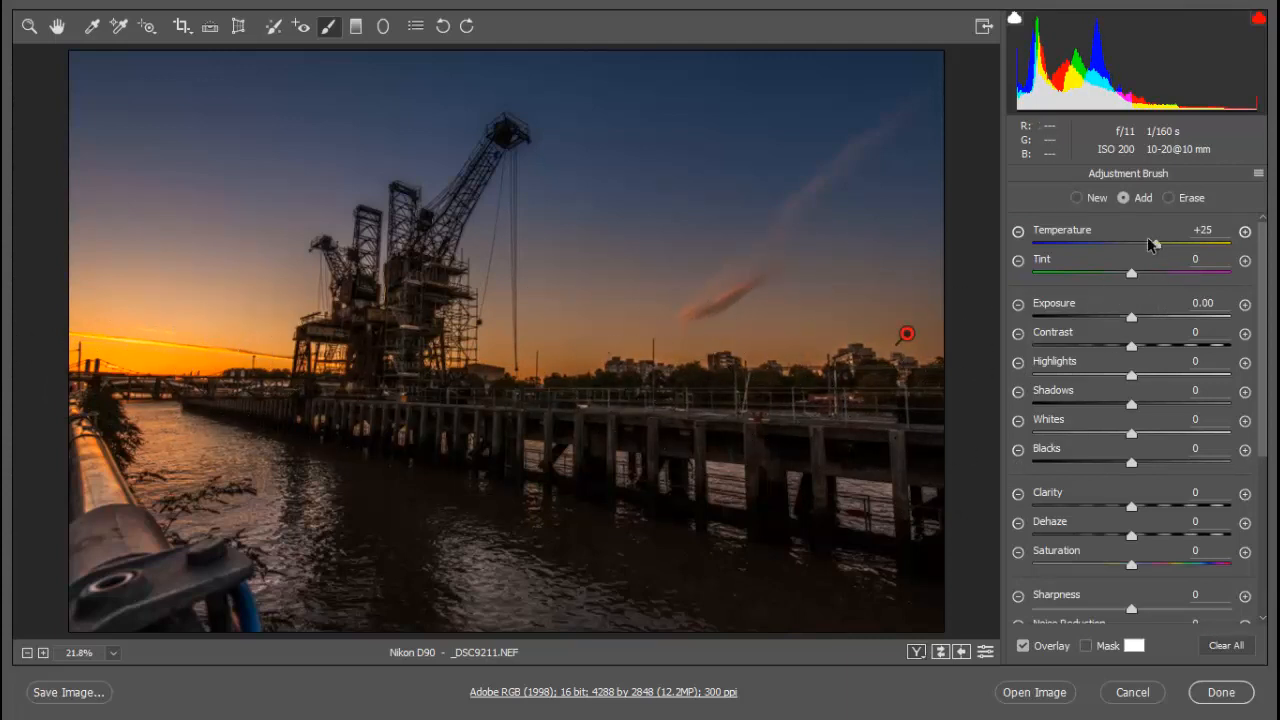
{"action": "left_click", "coordinate": [1155, 248]}
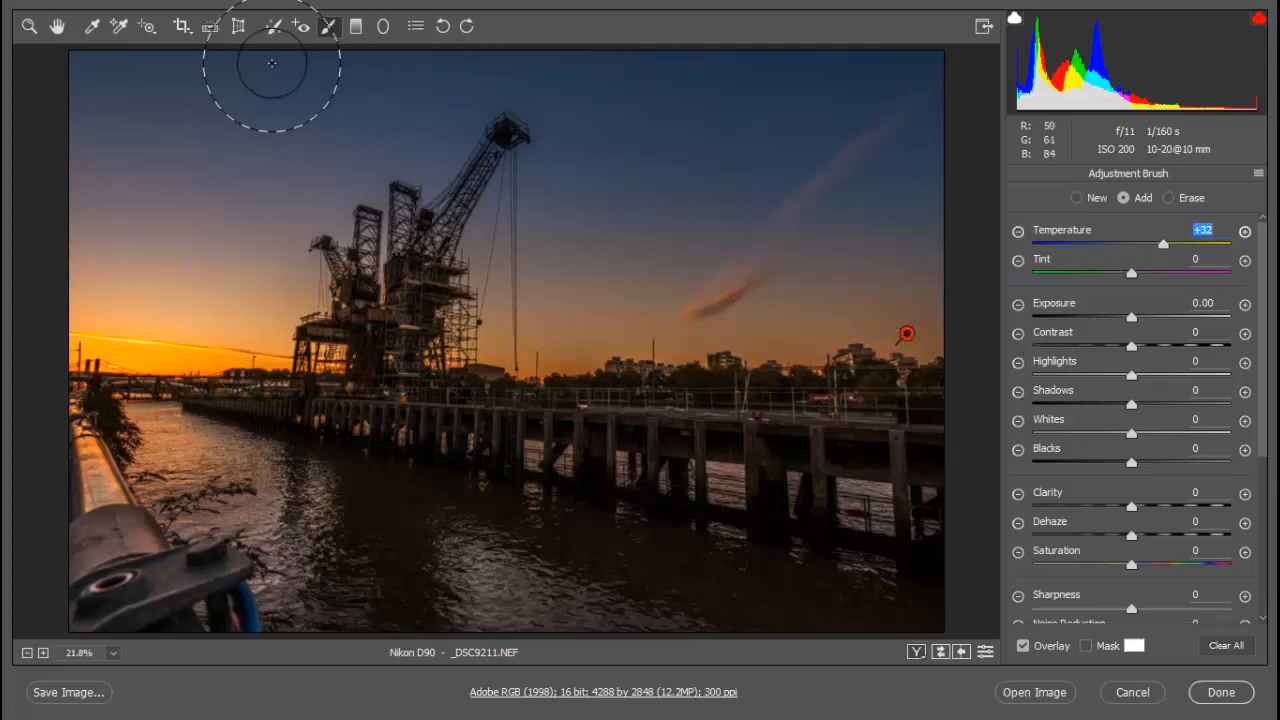
{"action": "left_click", "coordinate": [29, 25]}
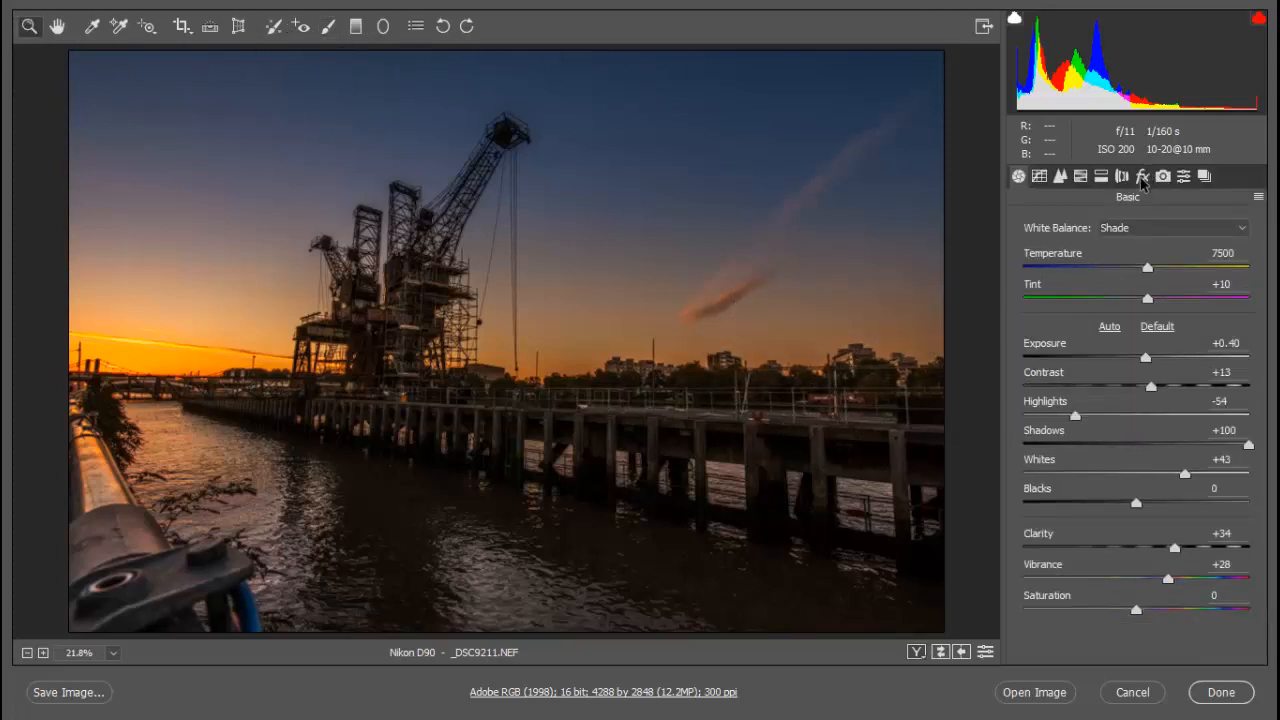
Step: Remove chromatic aberration and enable the lens profile corrections for the photo
{"action": "left_click", "coordinate": [1118, 183]}
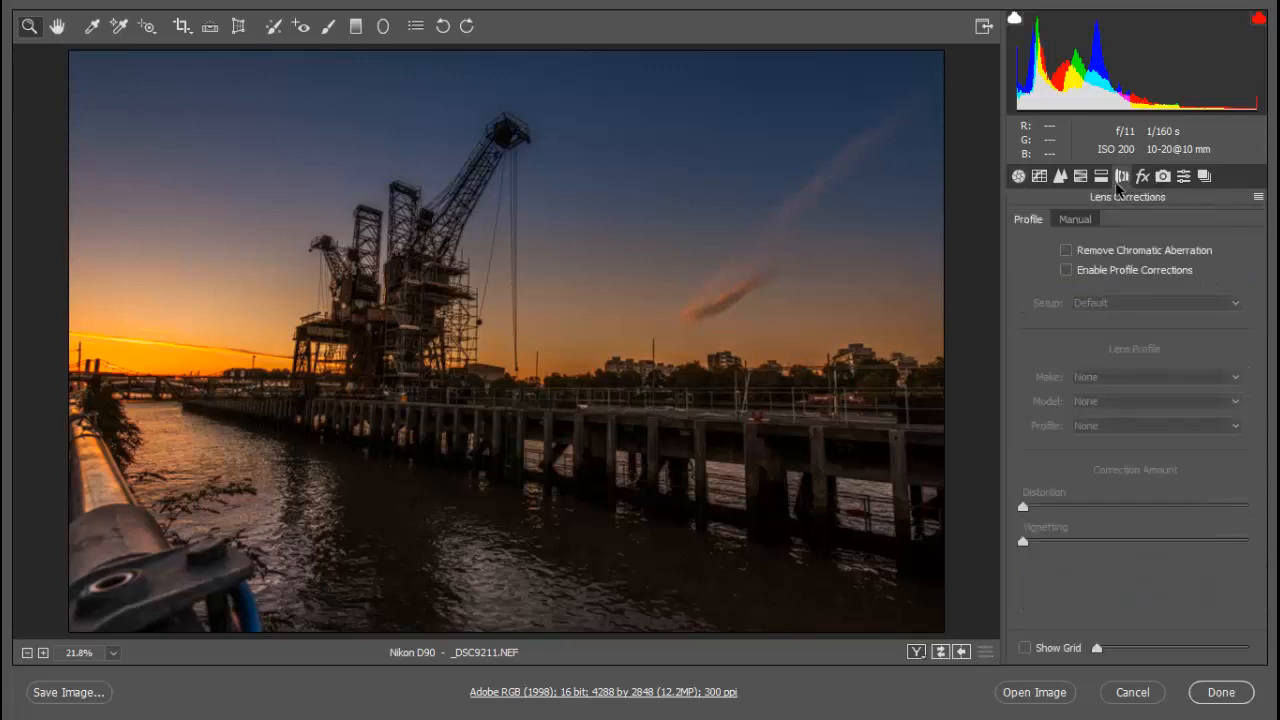
{"action": "left_click", "coordinate": [1066, 251]}
{"action": "left_click", "coordinate": [1067, 270]}
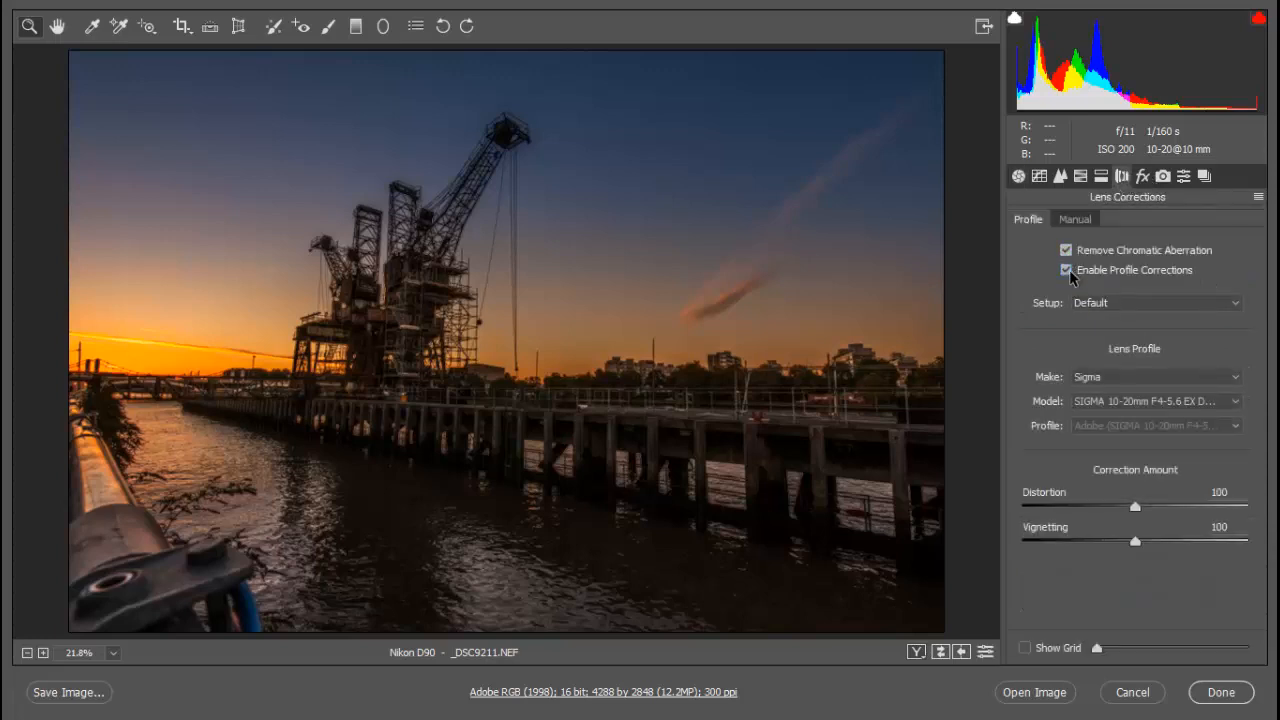
Step: Set the photo's sharpening Amount to 55 and Masking to 81, checking the edge mask preview
{"action": "left_click", "coordinate": [1062, 177]}
{"action": "left_click_drag", "start_coordinate": [1071, 253], "coordinate": [1106, 255]}
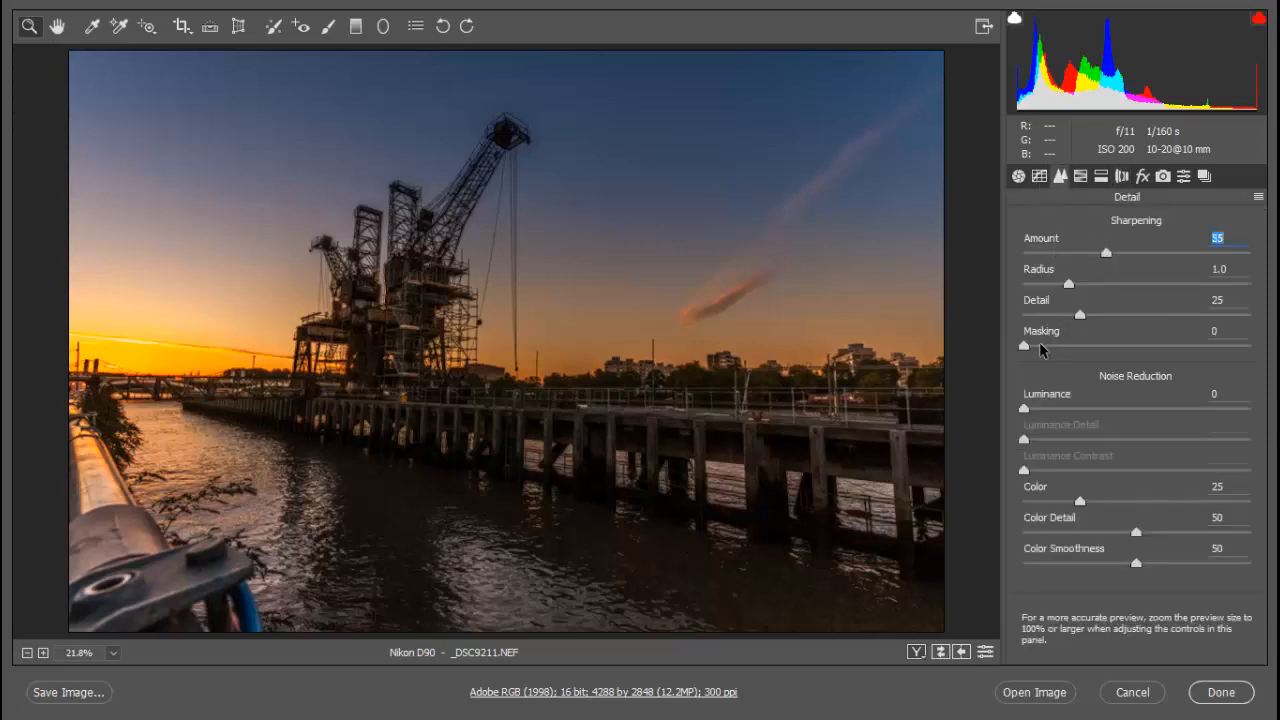
{"action": "left_click_drag", "start_coordinate": [1025, 347], "coordinate": [1149, 353]}
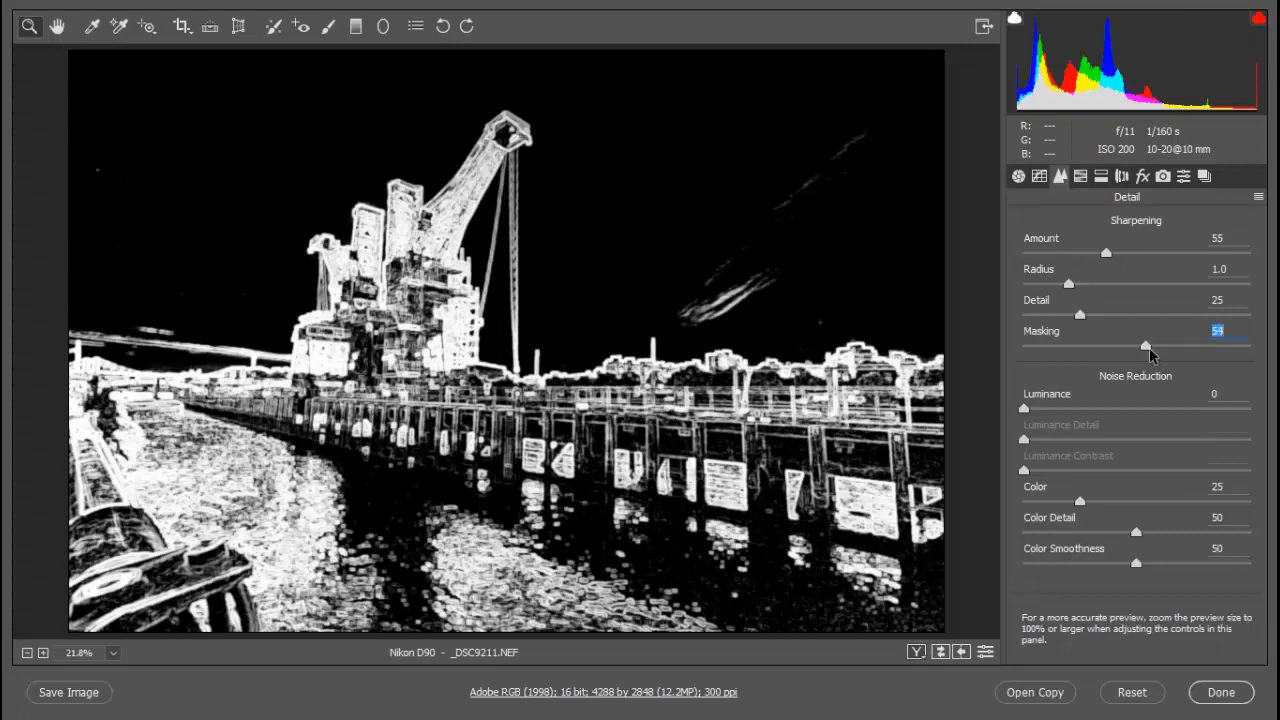
{"action": "left_click_drag", "start_coordinate": [1155, 353], "coordinate": [1208, 346]}
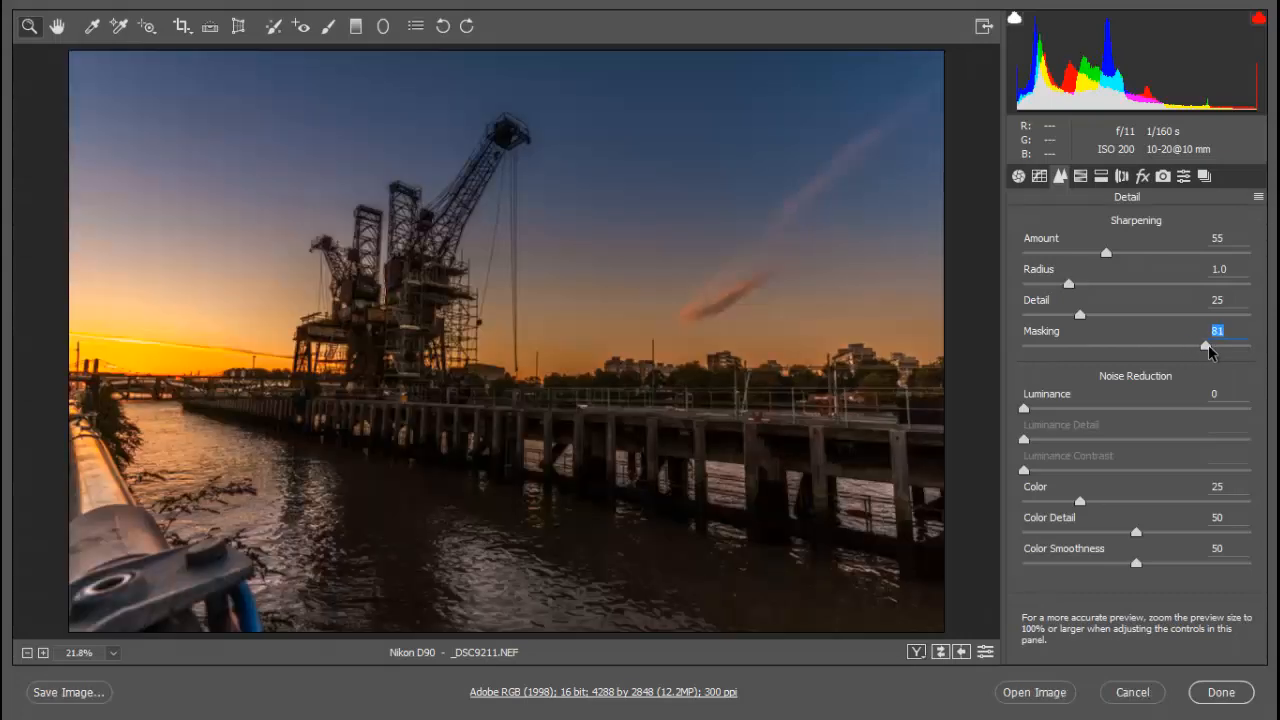
Step: Compare the original photo with the fully edited version and return to the edited one
{"action": "left_click", "coordinate": [941, 652]}
{"action": "left_click", "coordinate": [941, 652]}
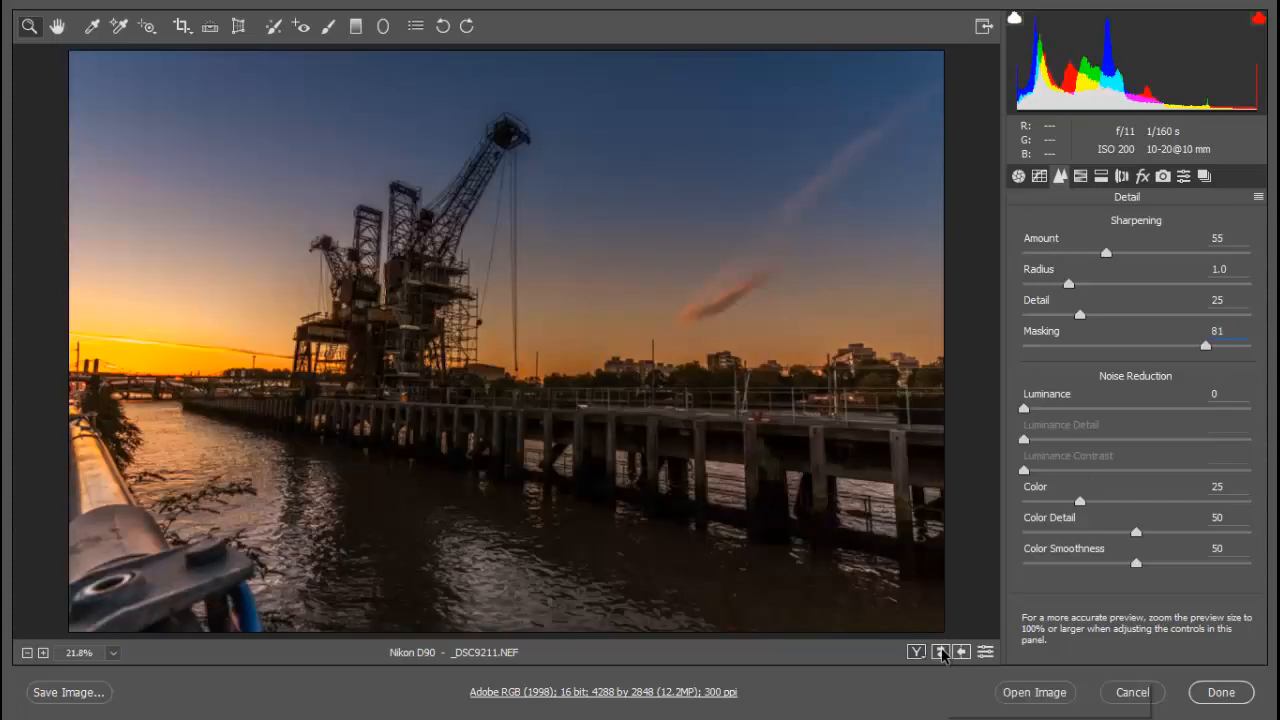